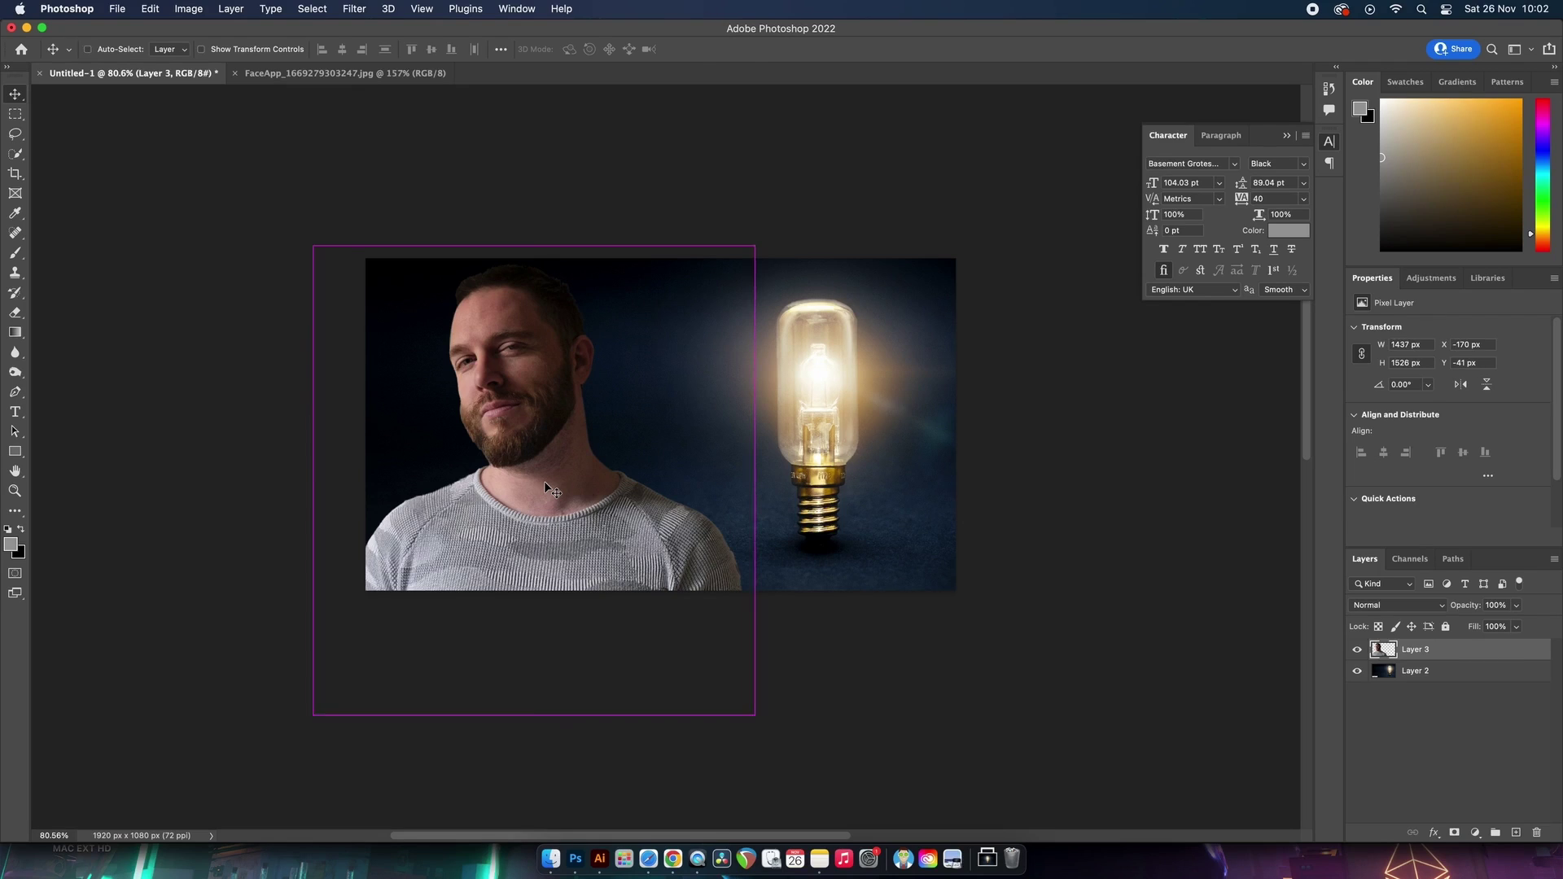
Step: Flip the man's portrait layer horizontally, adjusting its placement on the canvas, and duplicate the layer
key("super+t")
right_click(580, 539)
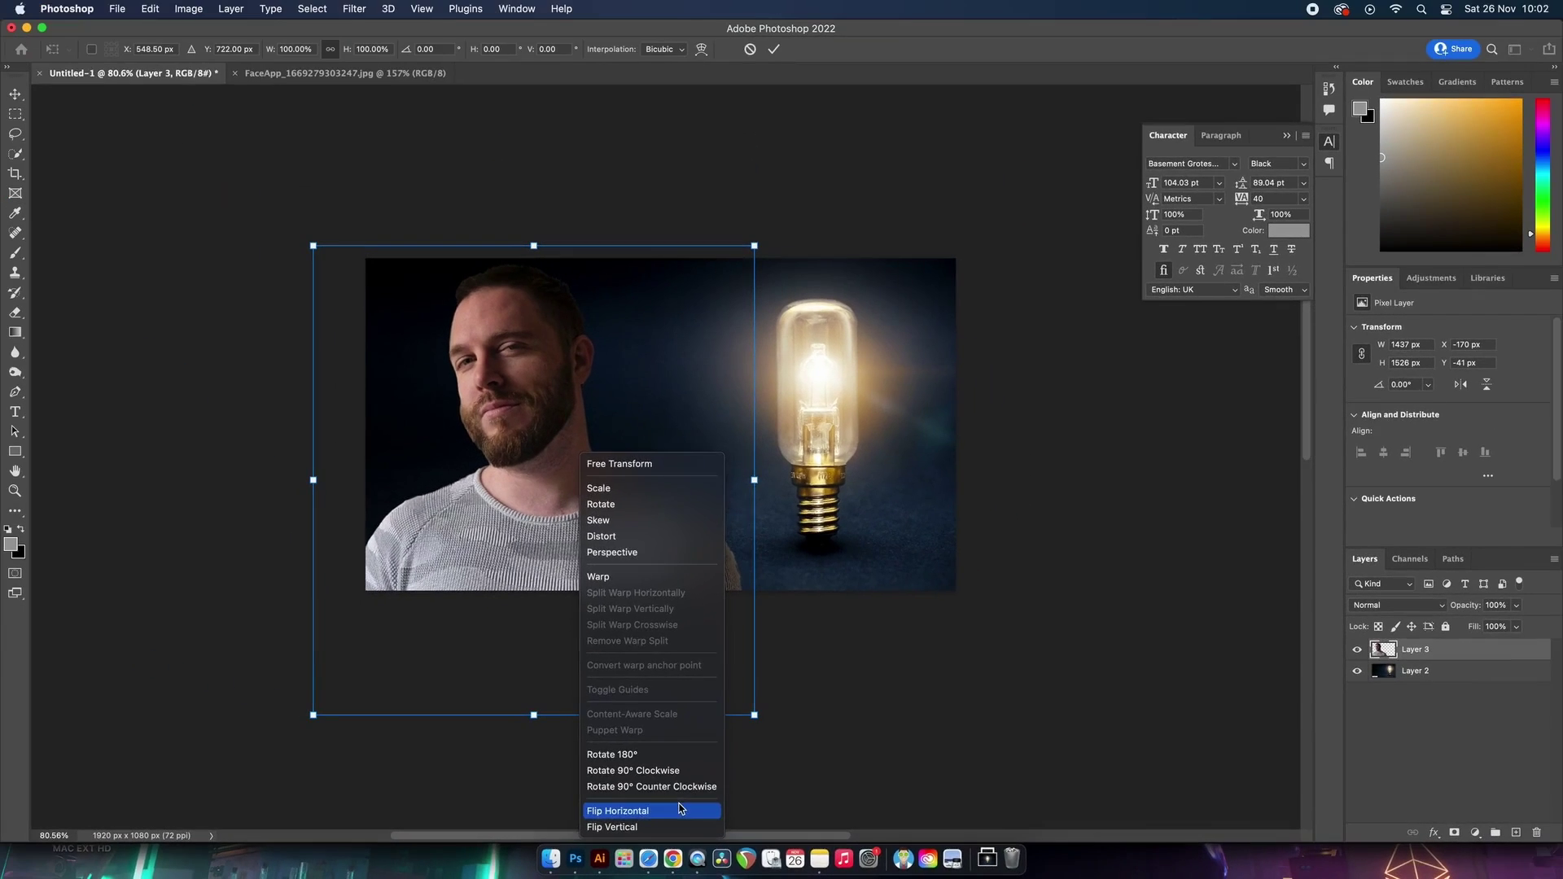
left_click(638, 787)
left_click_drag(818, 721, 827, 691)
key("Return")
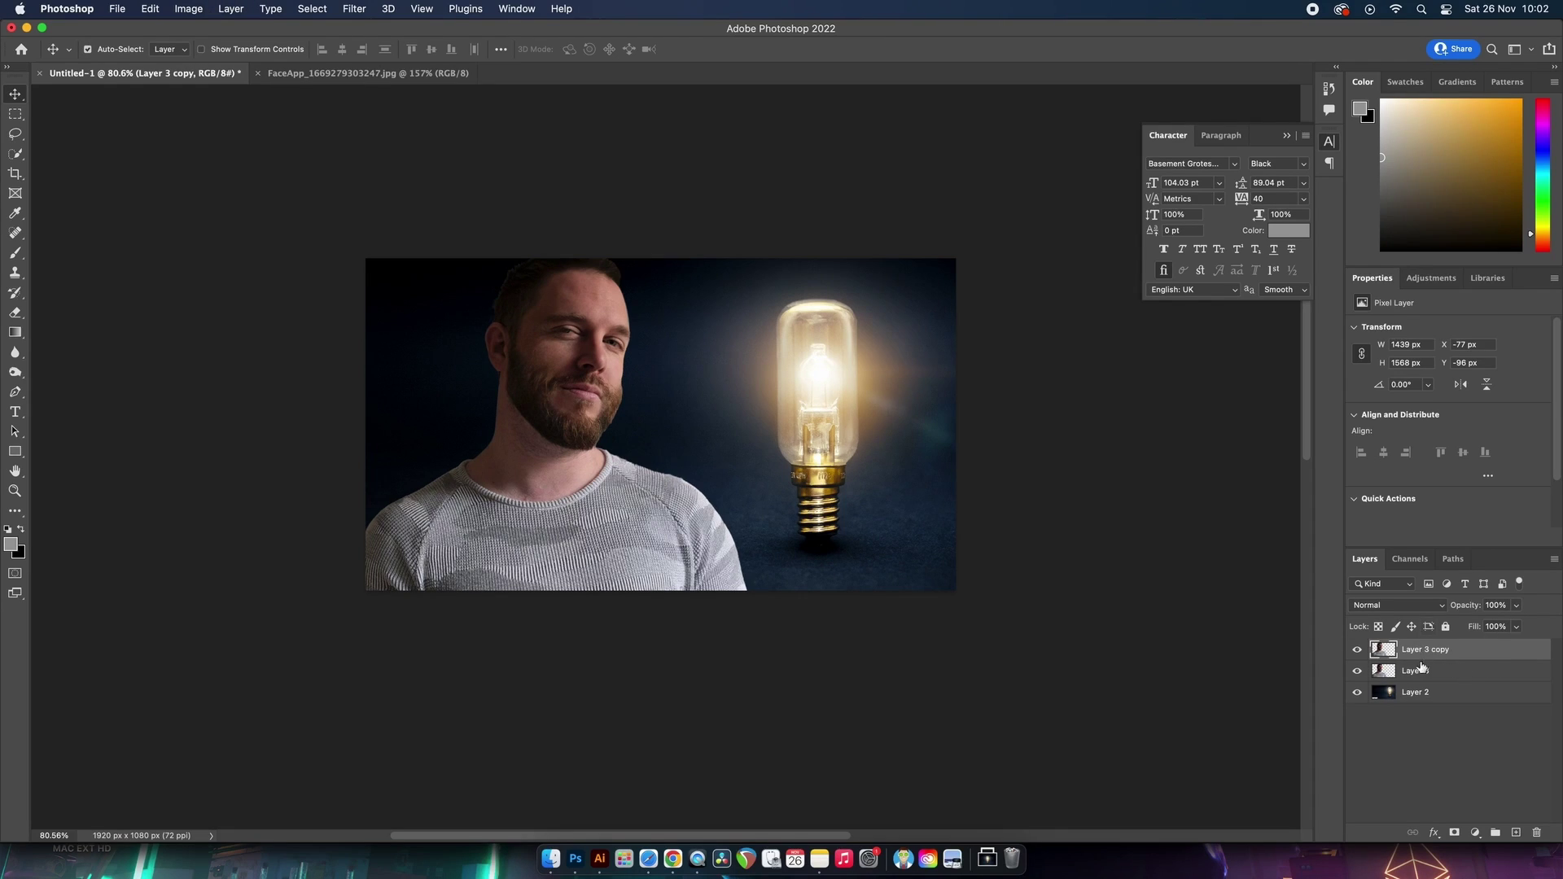
Step: Add a Gradient Map adjustment layer above Layer 3 copy and clip it to that layer
left_click(1434, 672)
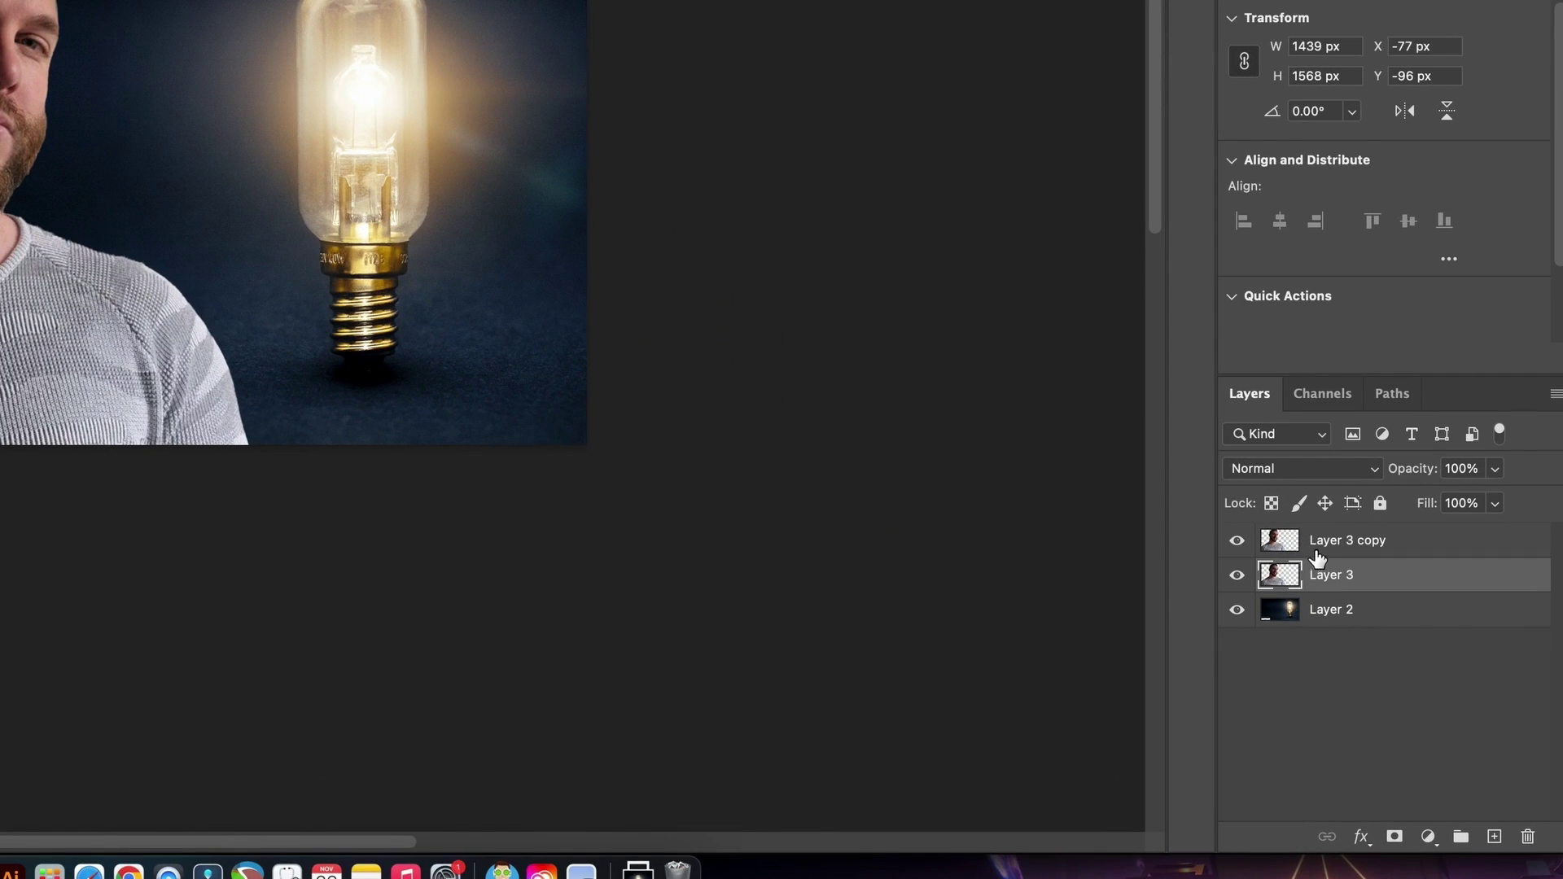
left_click(1318, 554)
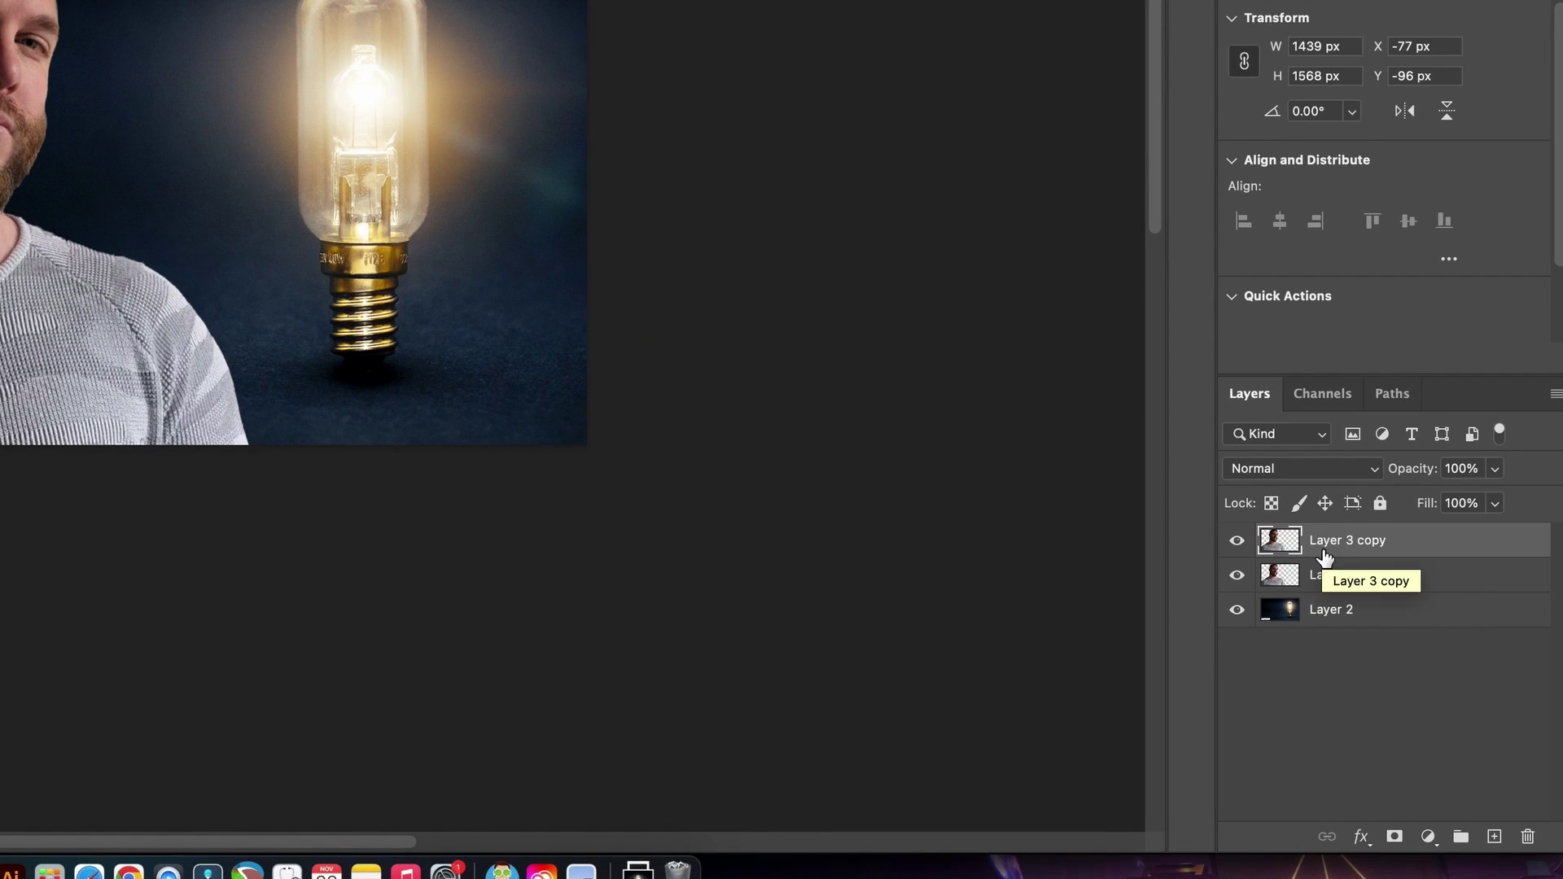
left_click(1429, 837)
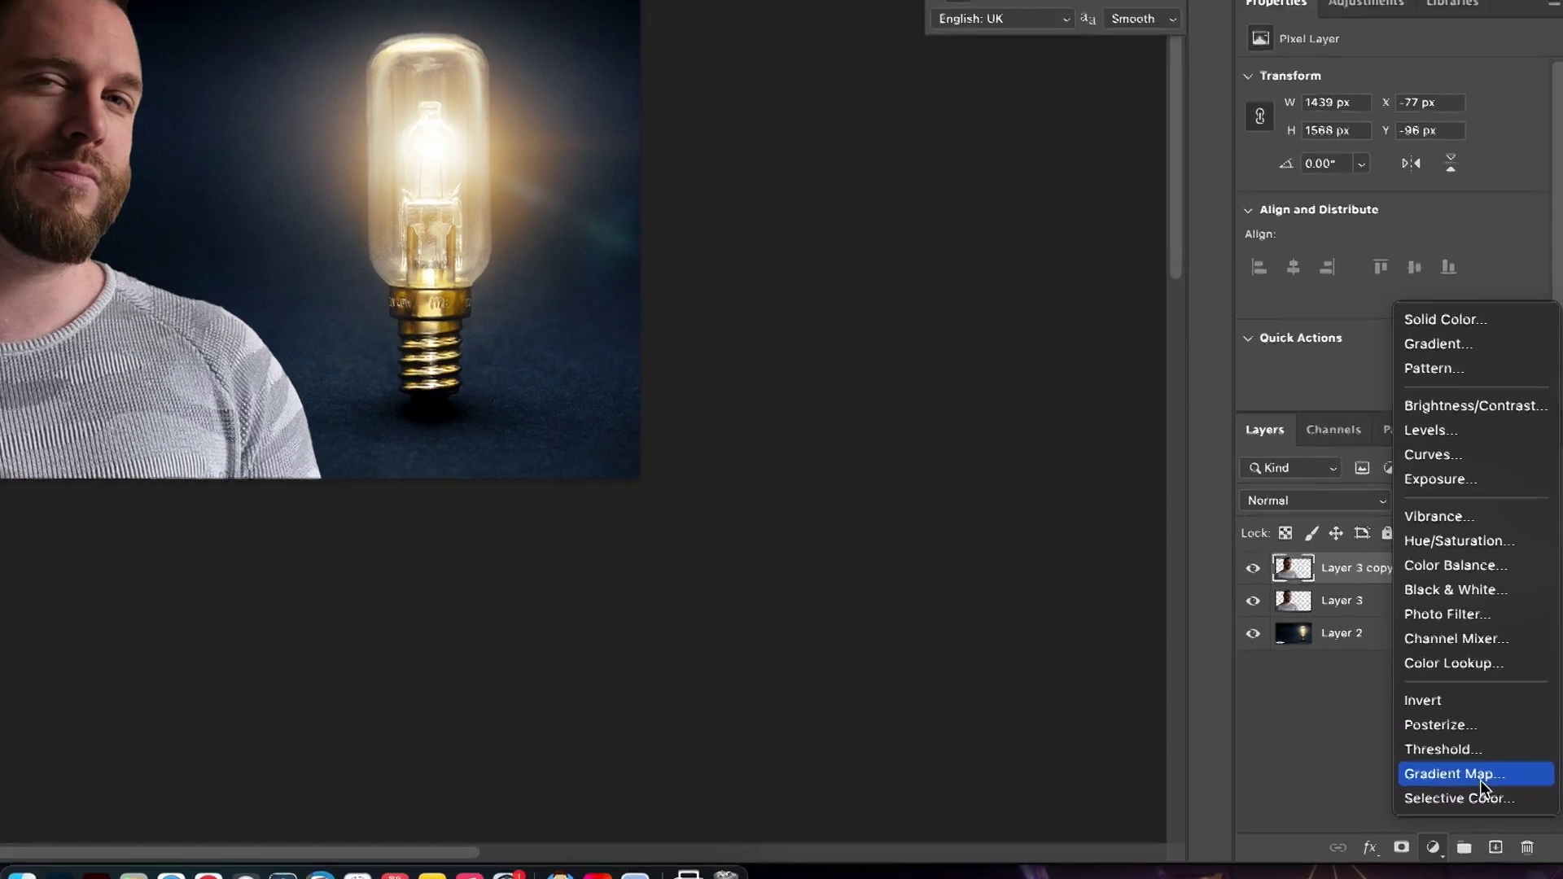
key("Escape")
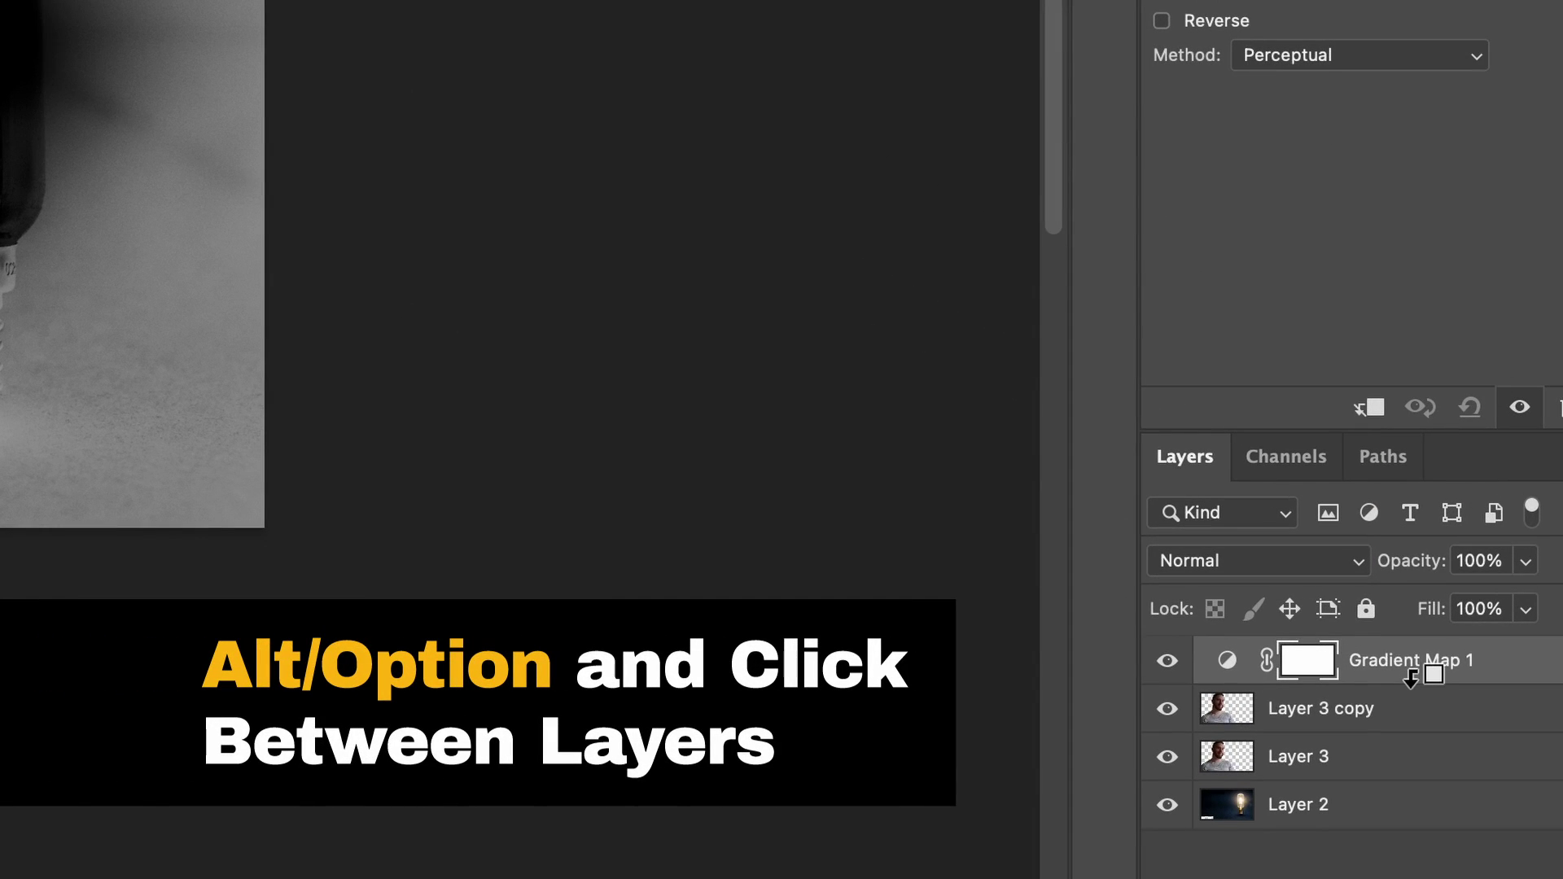
left_click(1411, 675, "alt")
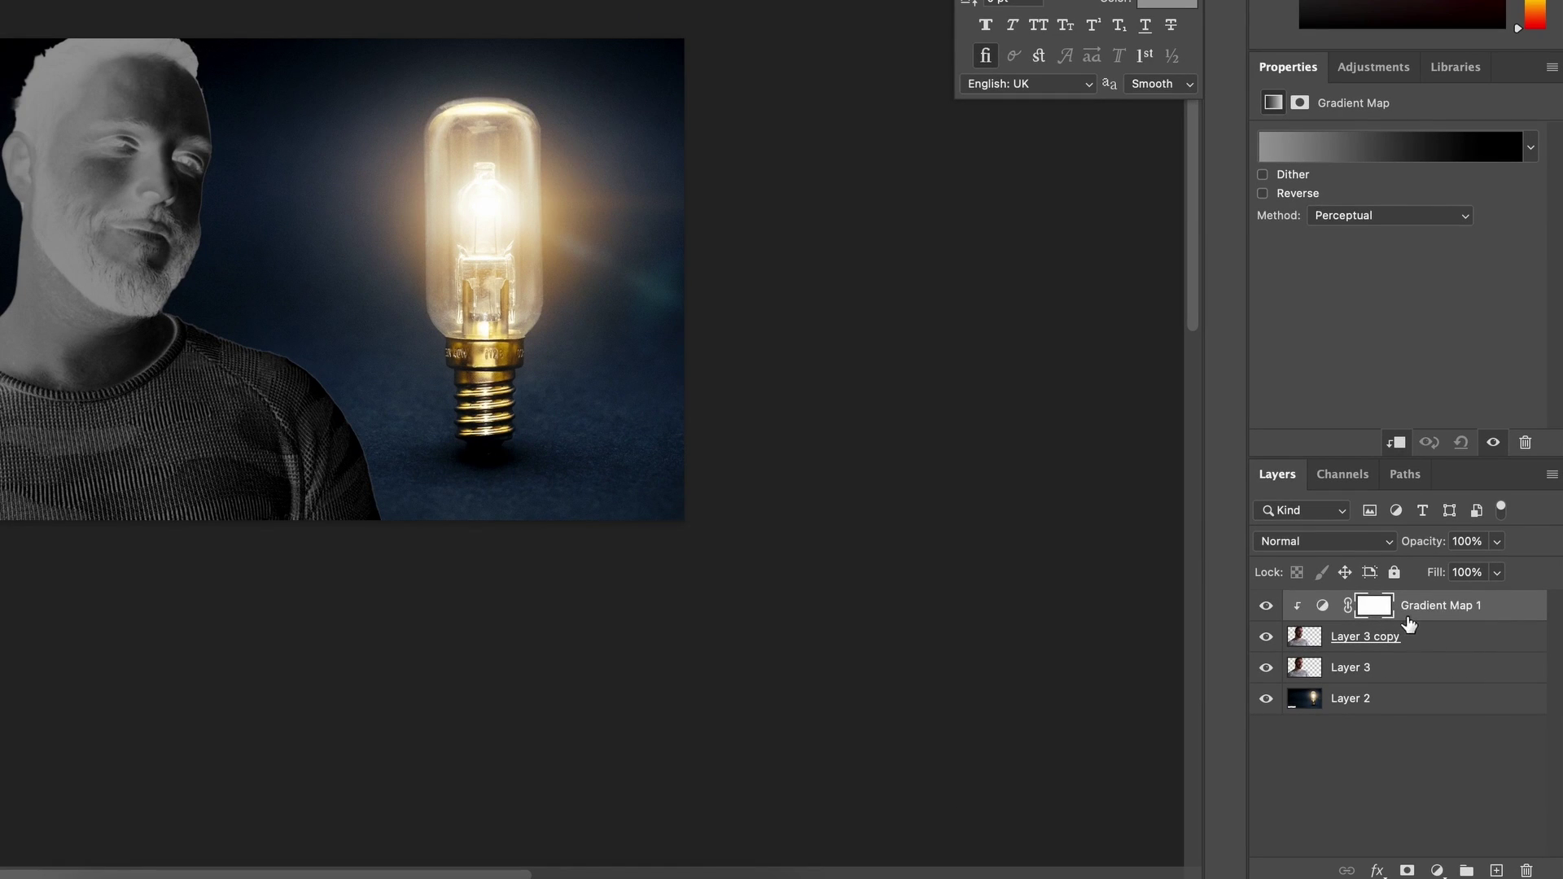
Step: Edit the gradient map's gradient and set its starting colour stop to near-black 121212
left_click(1413, 155)
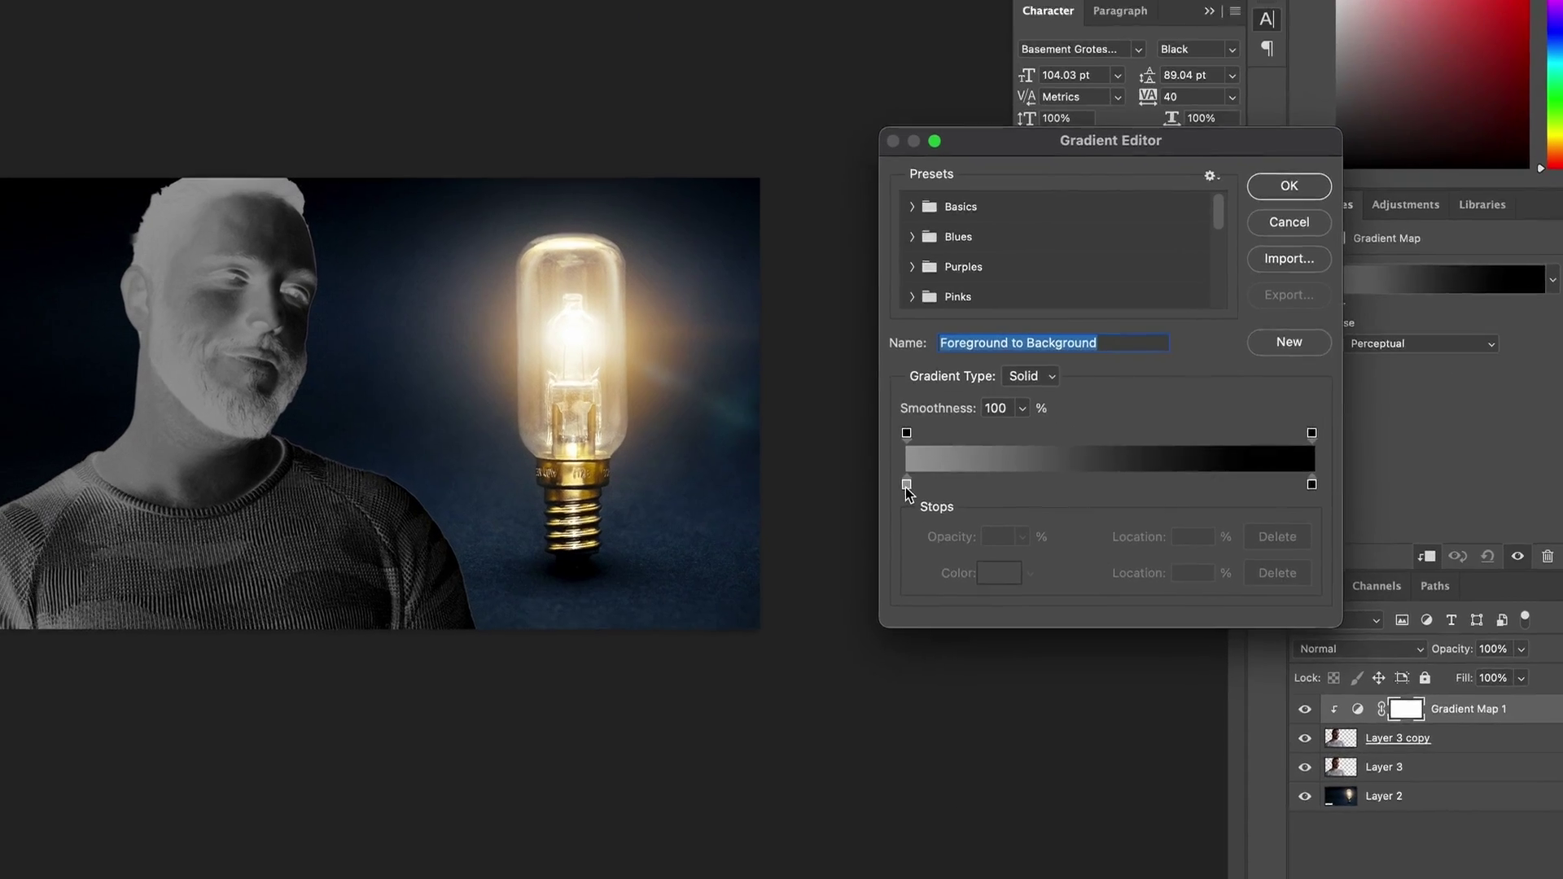
left_click(841, 366)
double_click(842, 365)
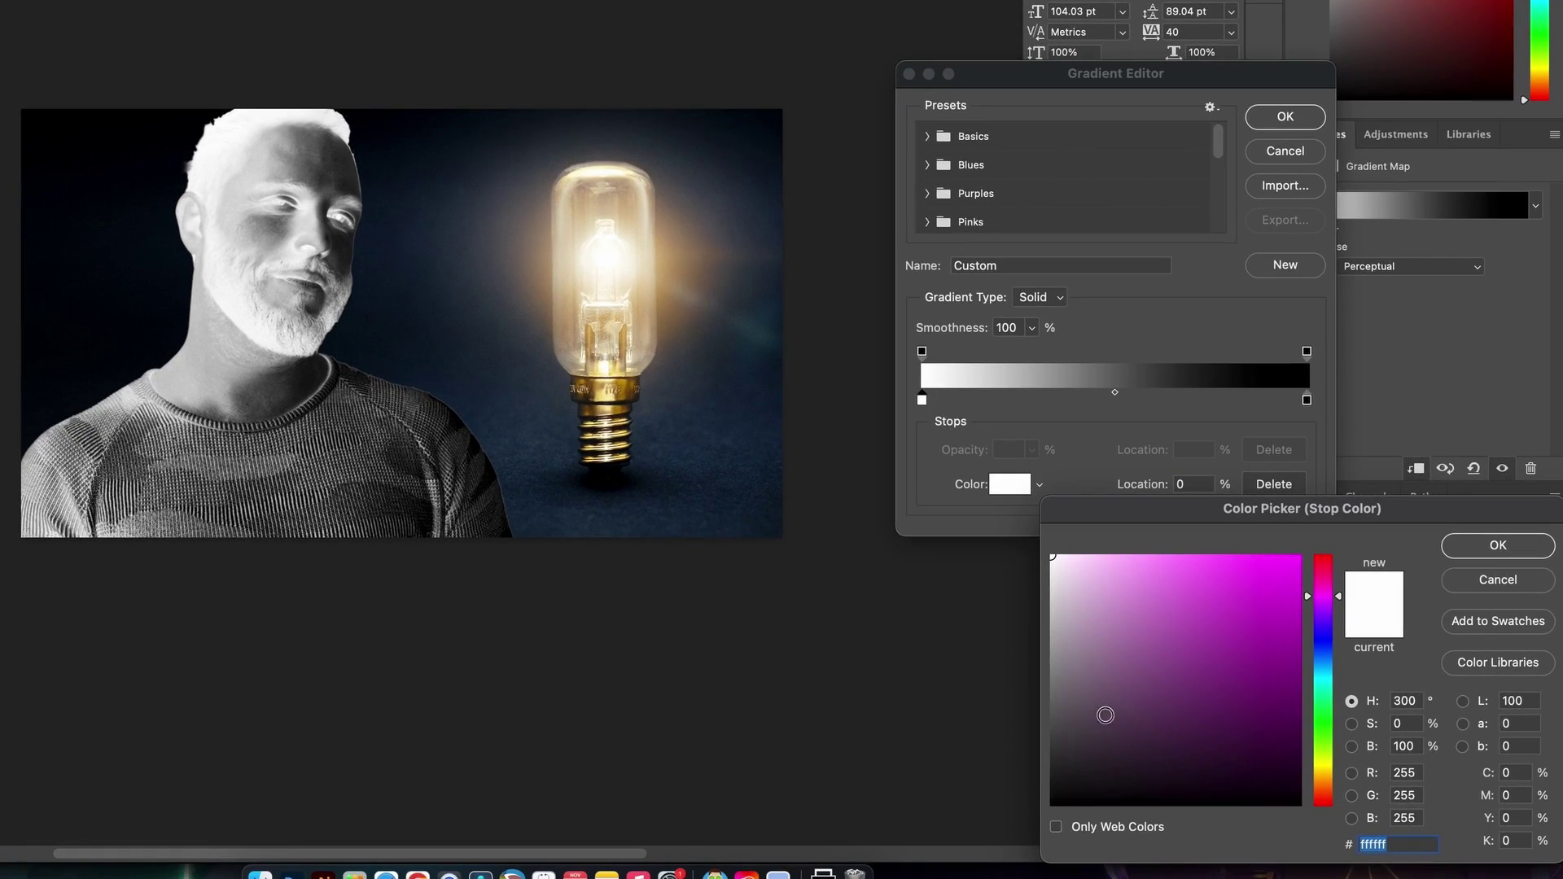
mouse_move(1104, 748)
left_mouse_down()
mouse_move(1040, 832)
mouse_move(1041, 786)
left_mouse_up()
left_click(1327, 644)
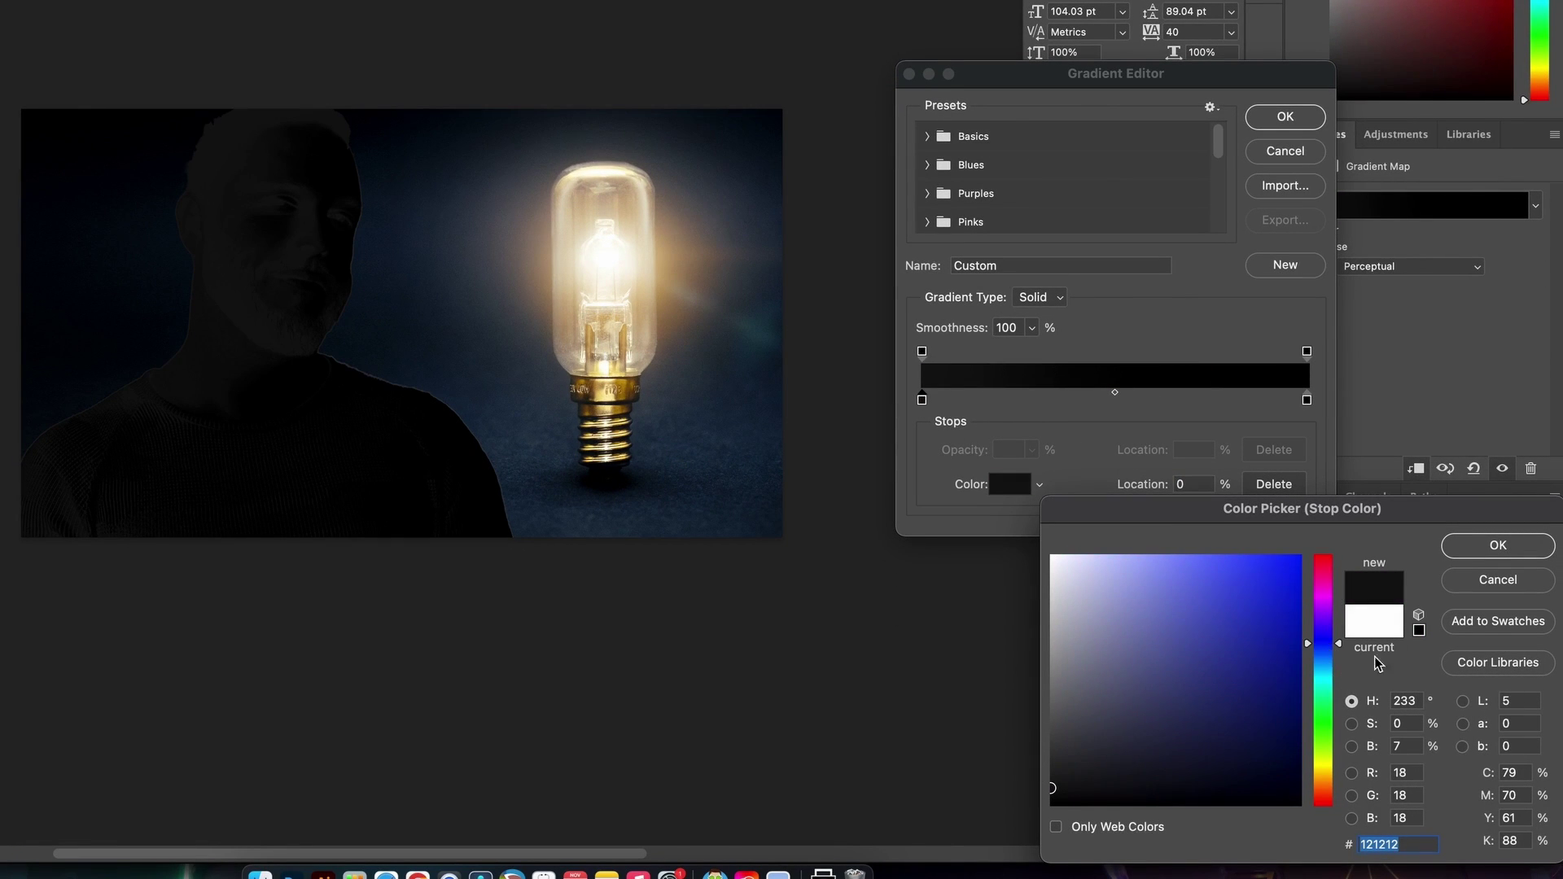
left_click(1476, 550)
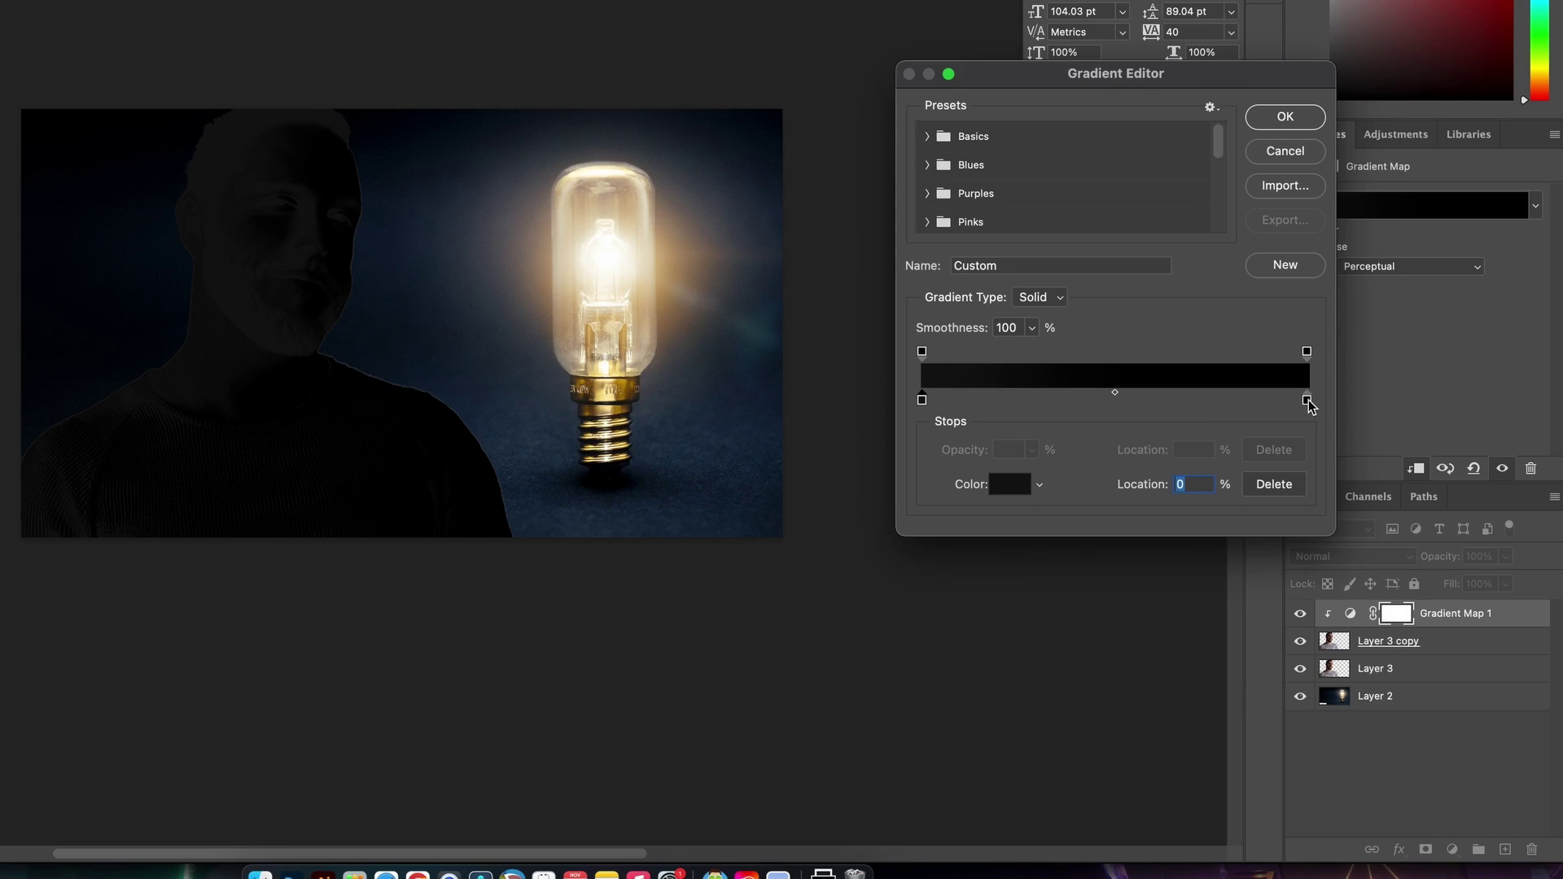
Step: Set the gradient's end stop to a warm cream sampled from the bulb's glow and move the colour midpoint to 73%
double_click(1307, 400)
left_click(622, 259)
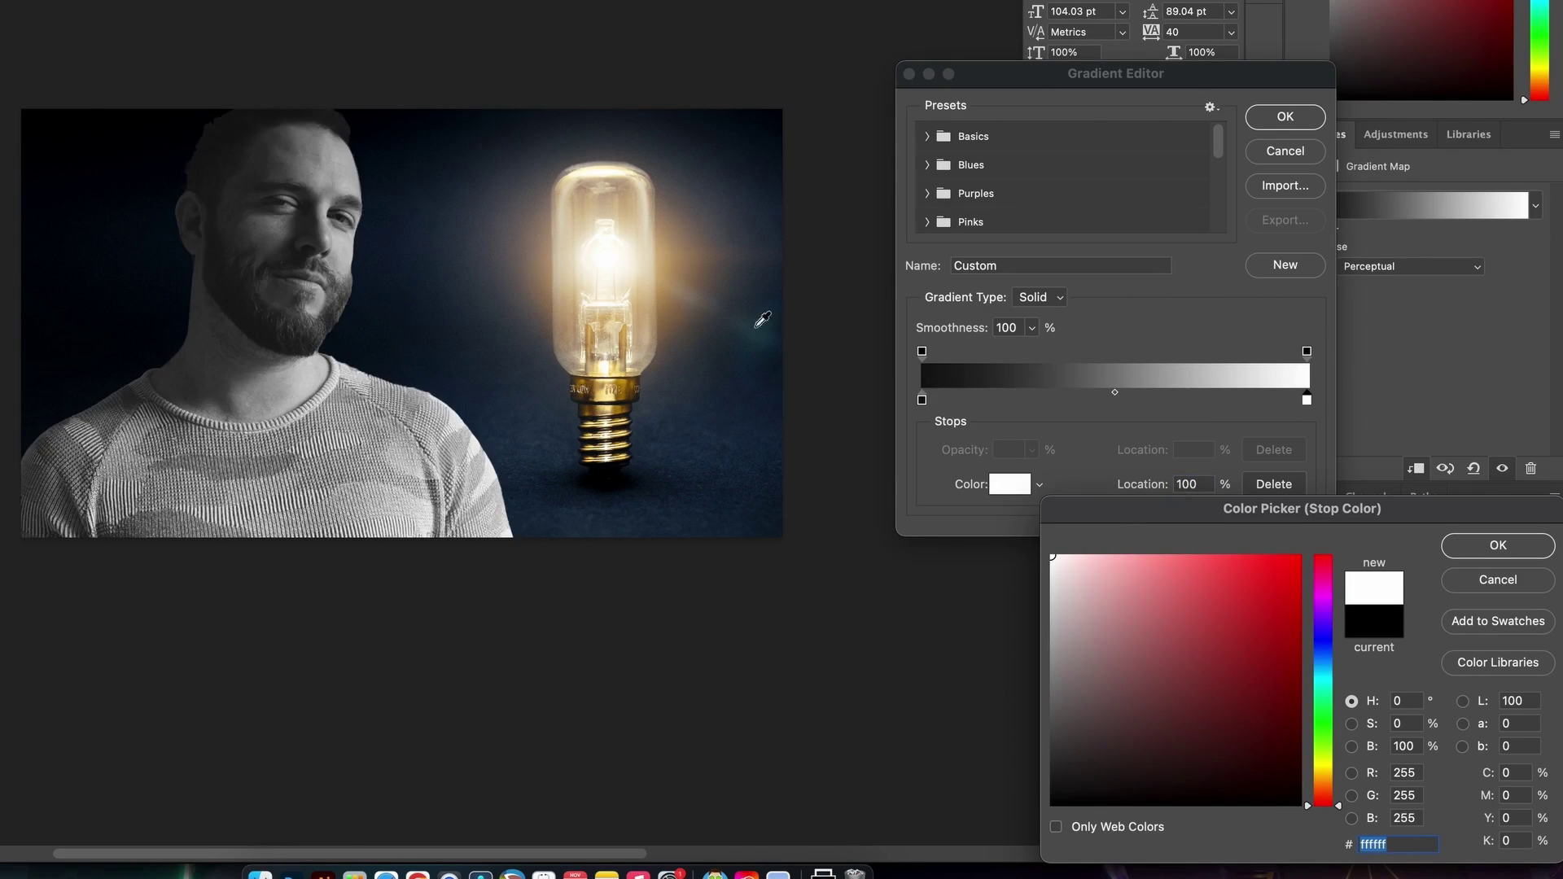
left_click(665, 244)
left_click(1487, 554)
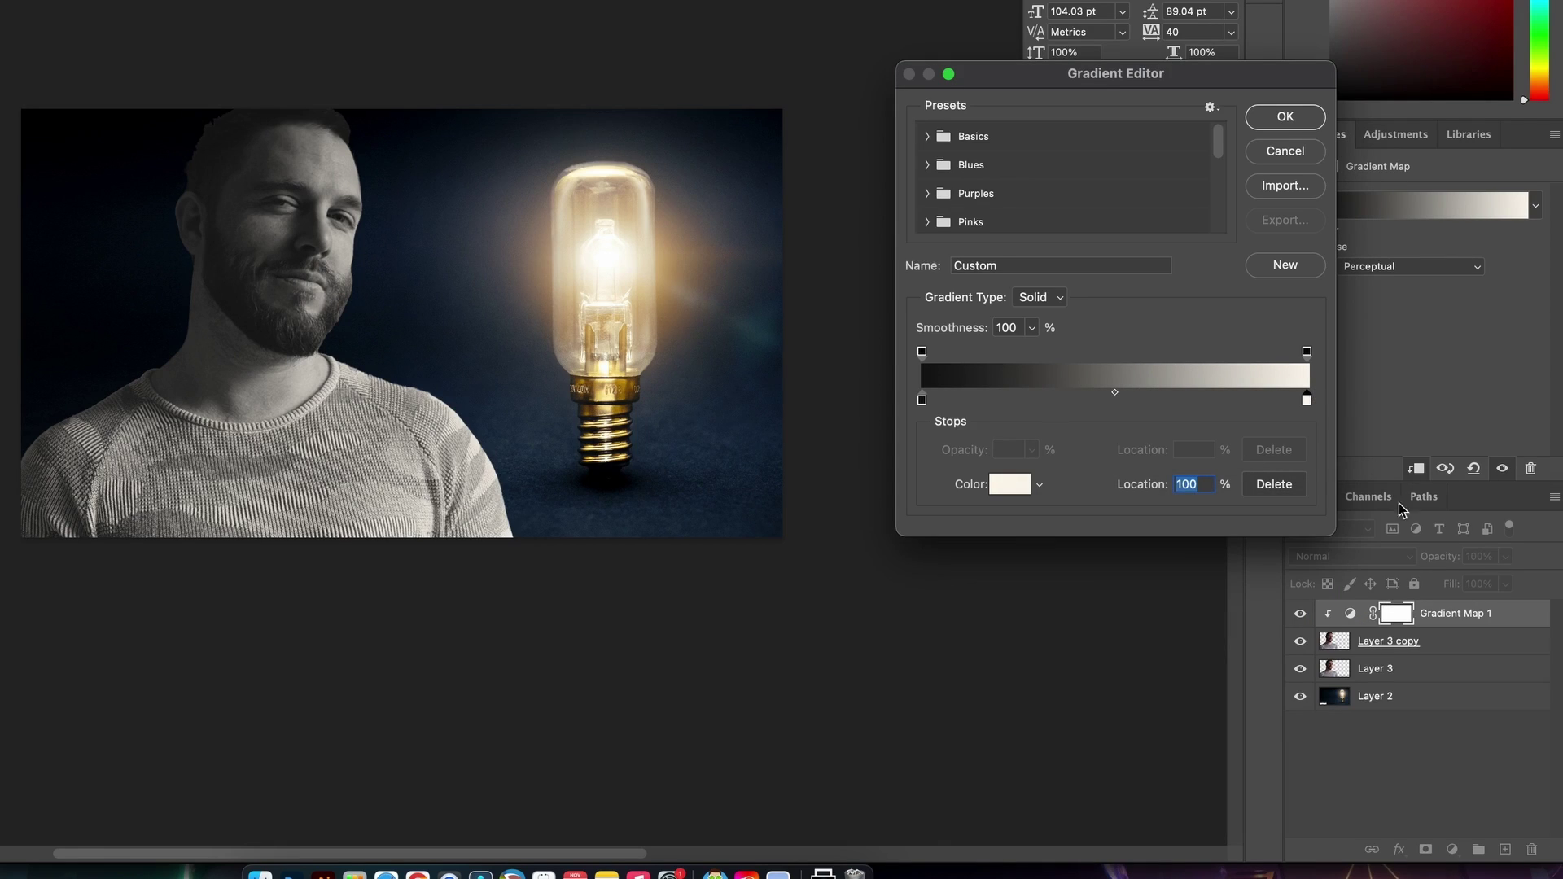
left_click_drag(1150, 401, 1204, 407)
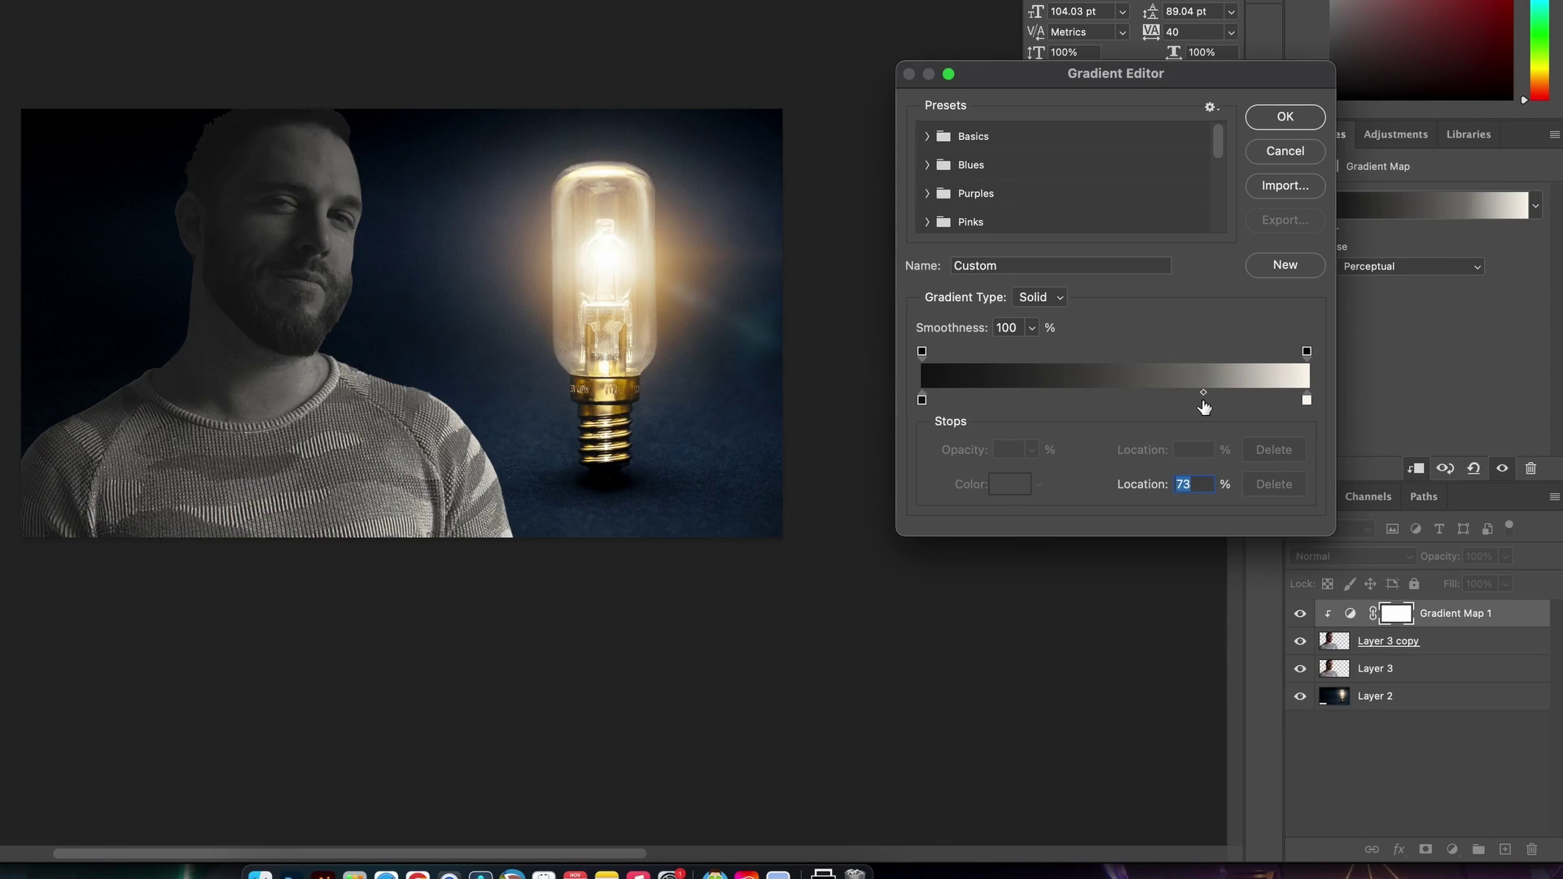
left_click(1279, 122)
Step: Set the Gradient Map 1 layer's blend mode to Overlay
left_click(1379, 557)
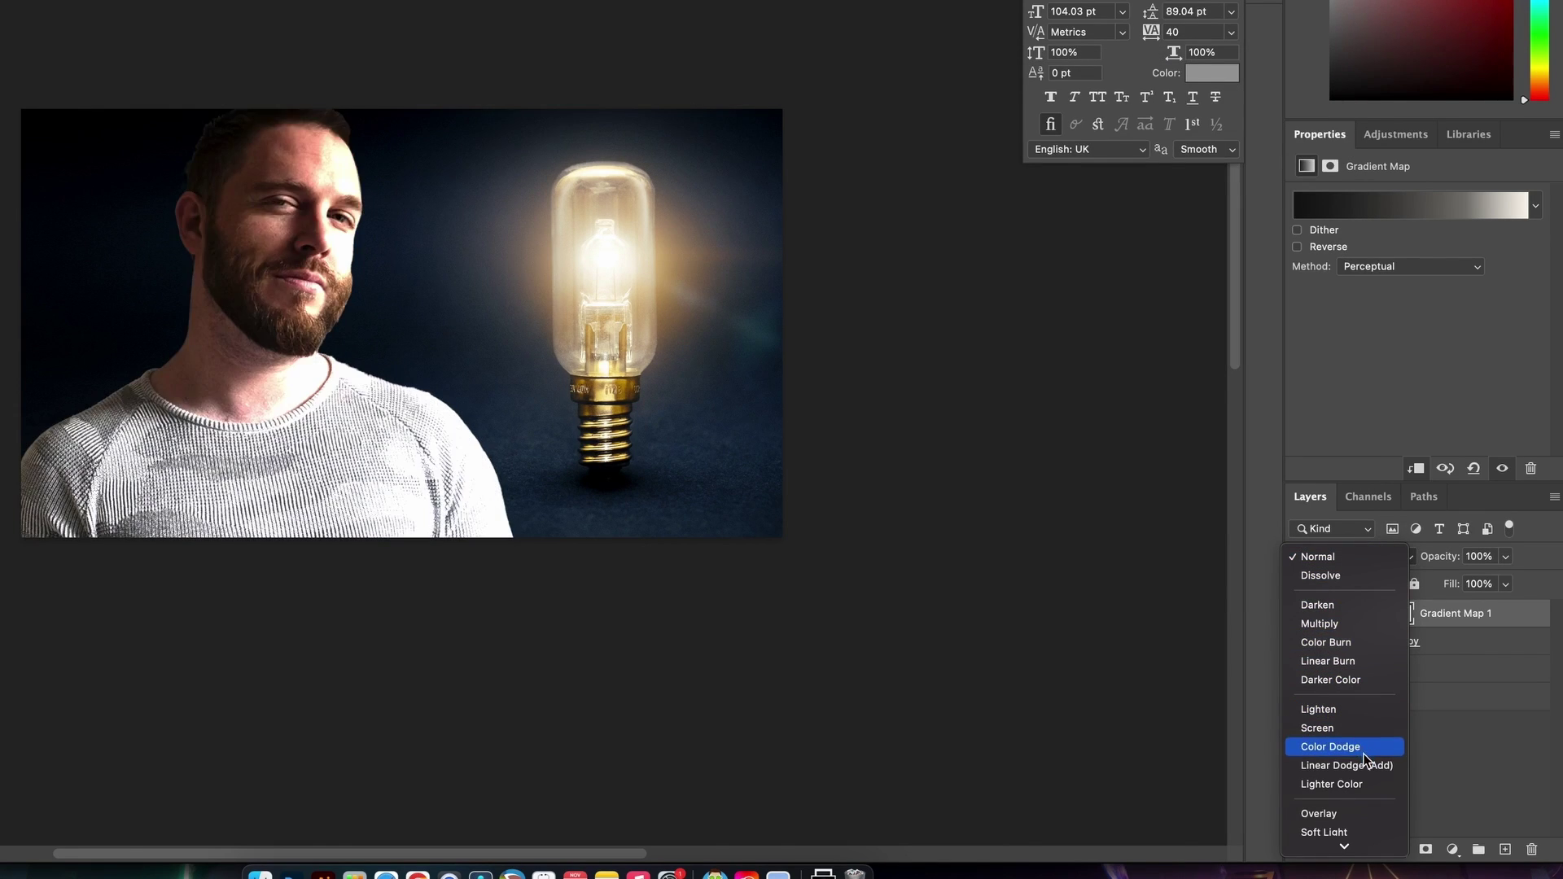
scroll(1371, 802, "down", 2)
scroll(1371, 802, "down", 1)
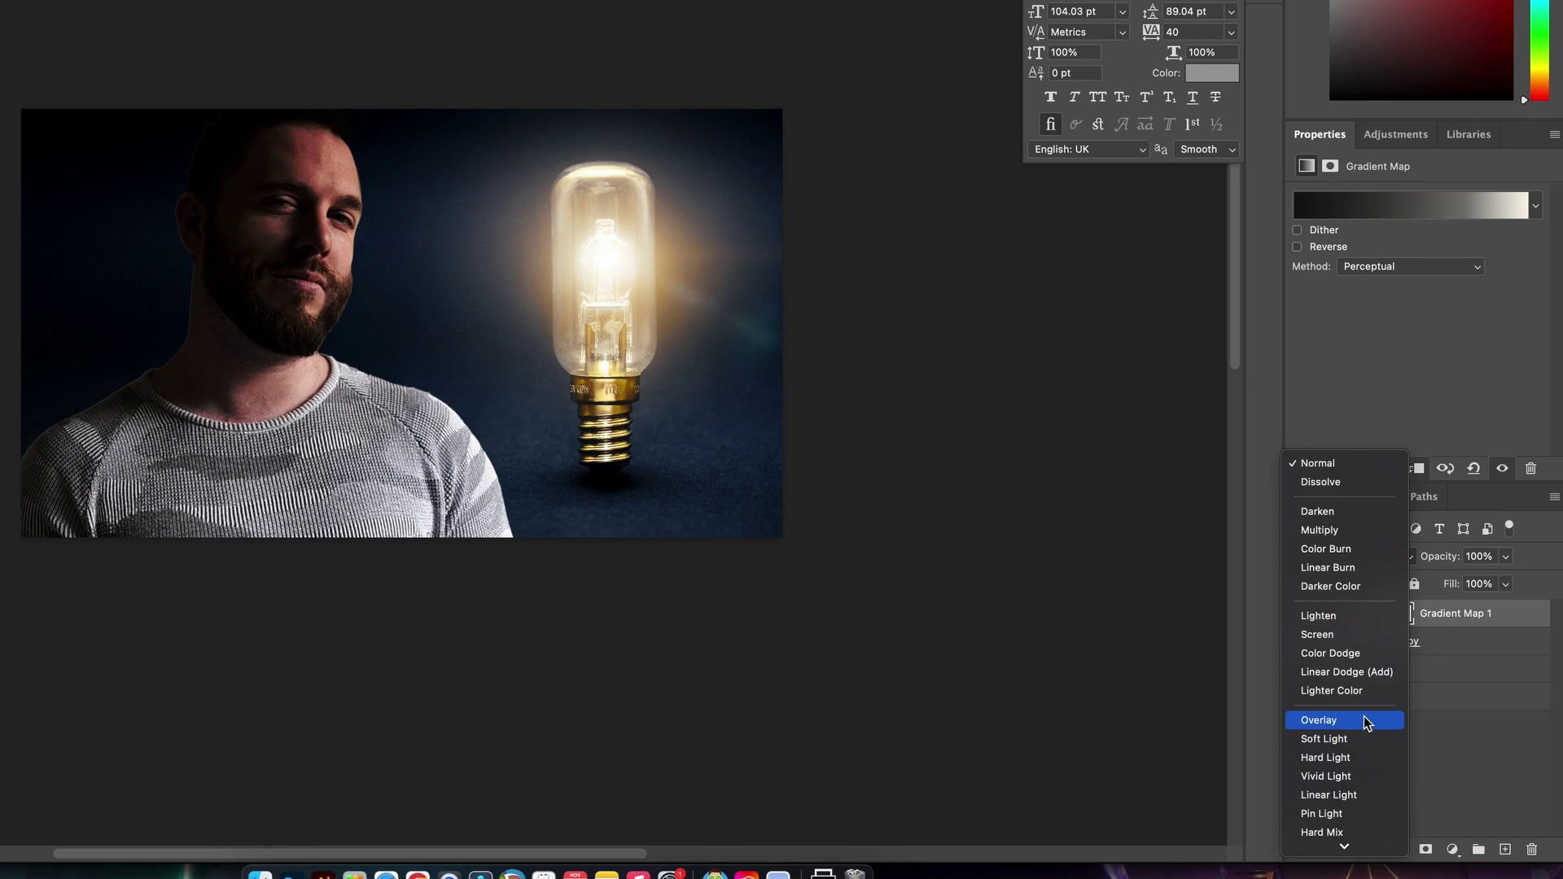
left_click(1367, 722)
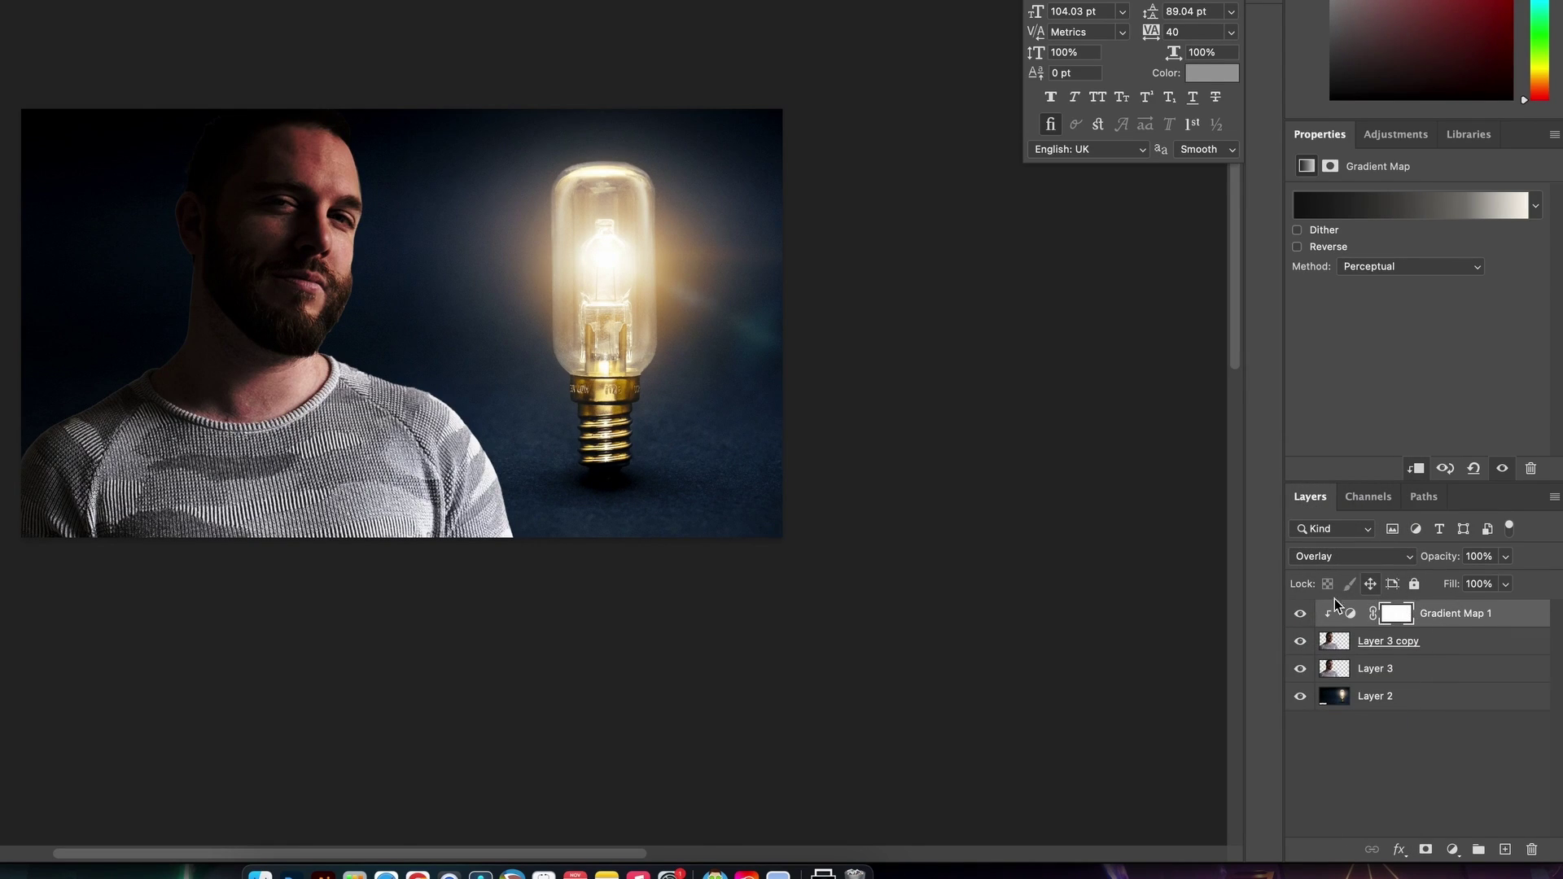
Step: Compare the portrait with the Gradient Map 1 layer hidden and shown, and reduce that layer's opacity slightly
left_click(1300, 614)
left_click(1300, 614)
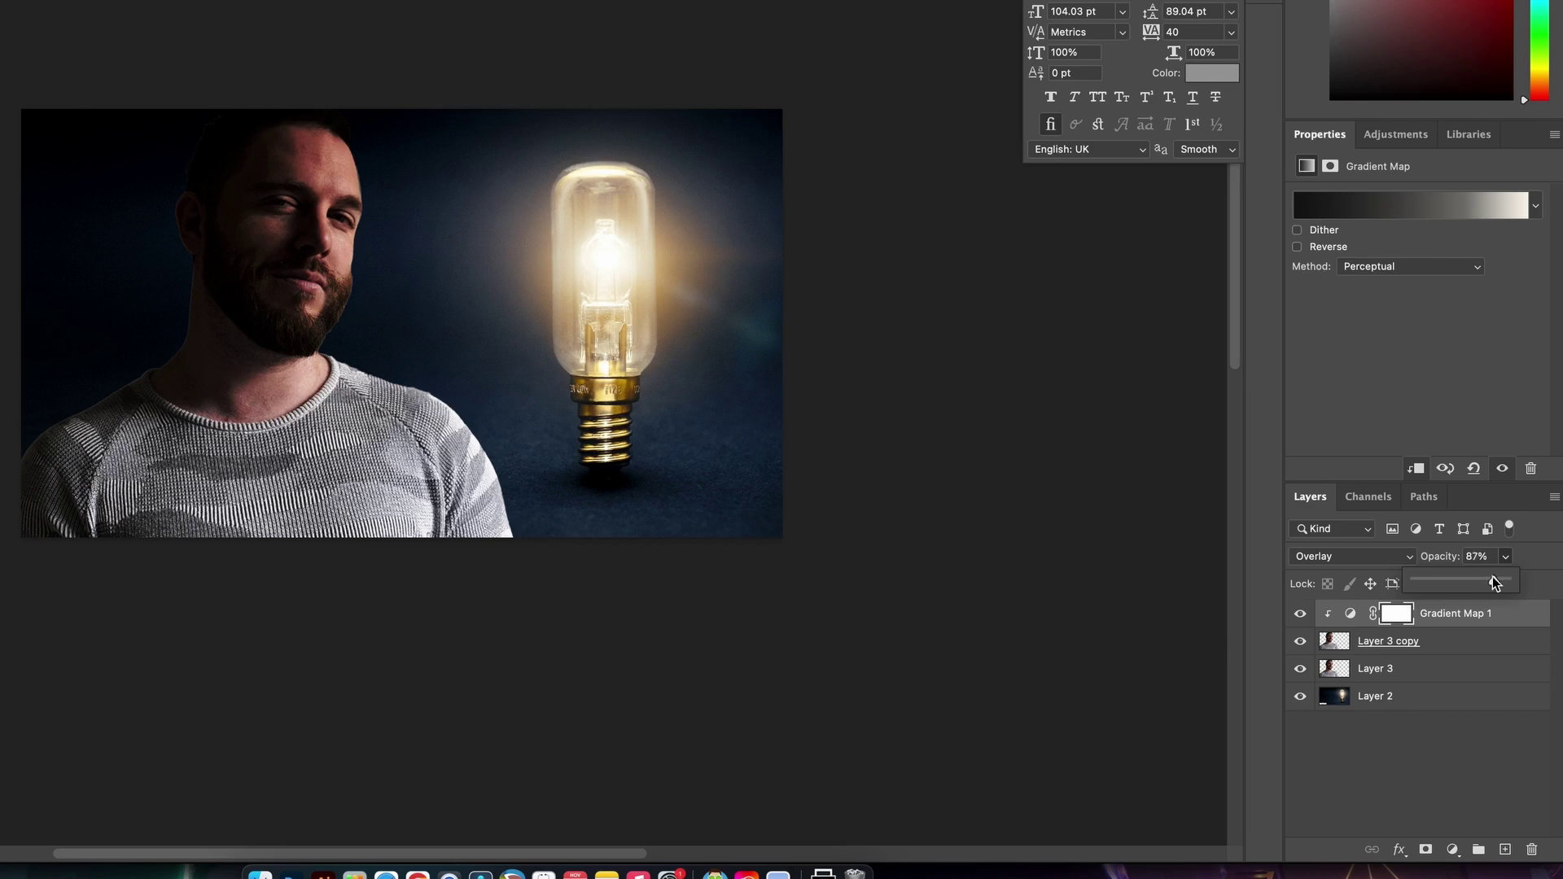
left_click_drag(1494, 583, 1485, 584)
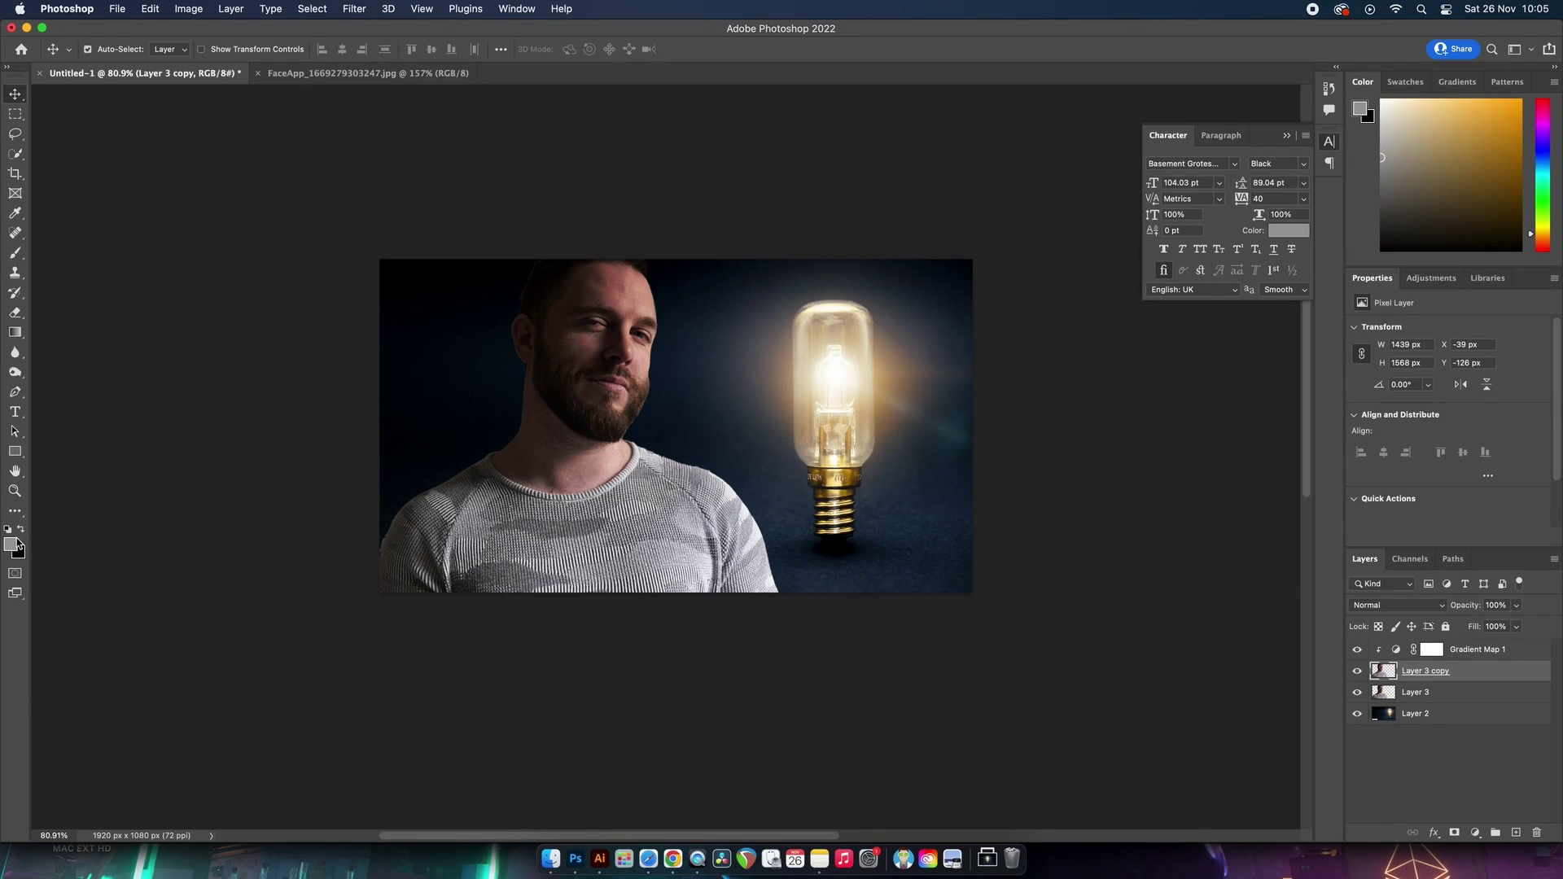
Step: Check the foreground grey's colour values and create a new layer named D B that uses the previous layer as clipping mask
left_click(13, 544)
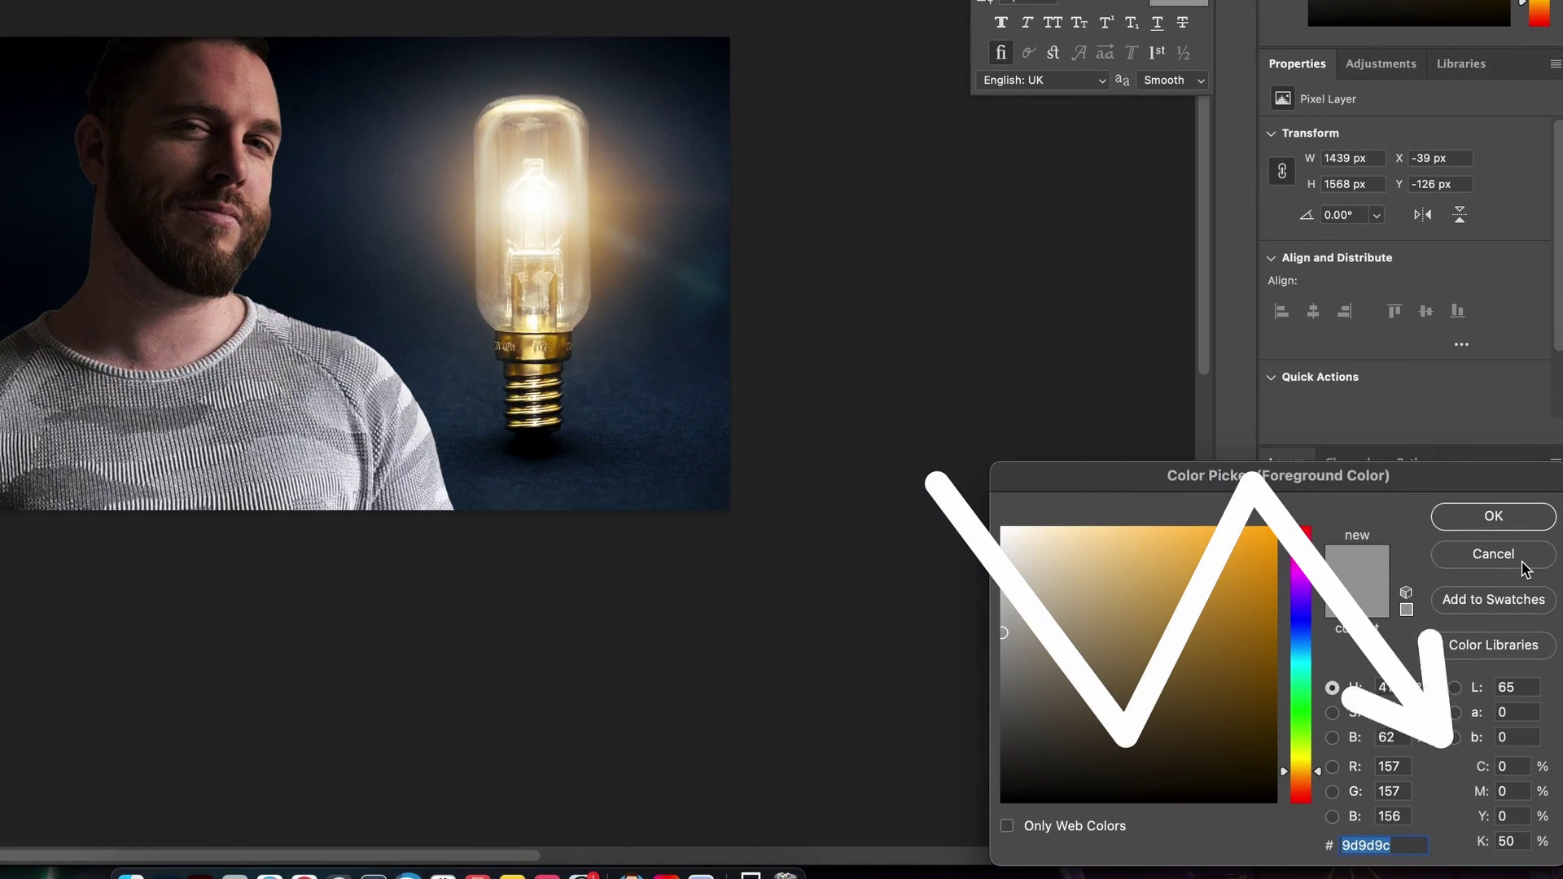
left_click(1494, 554)
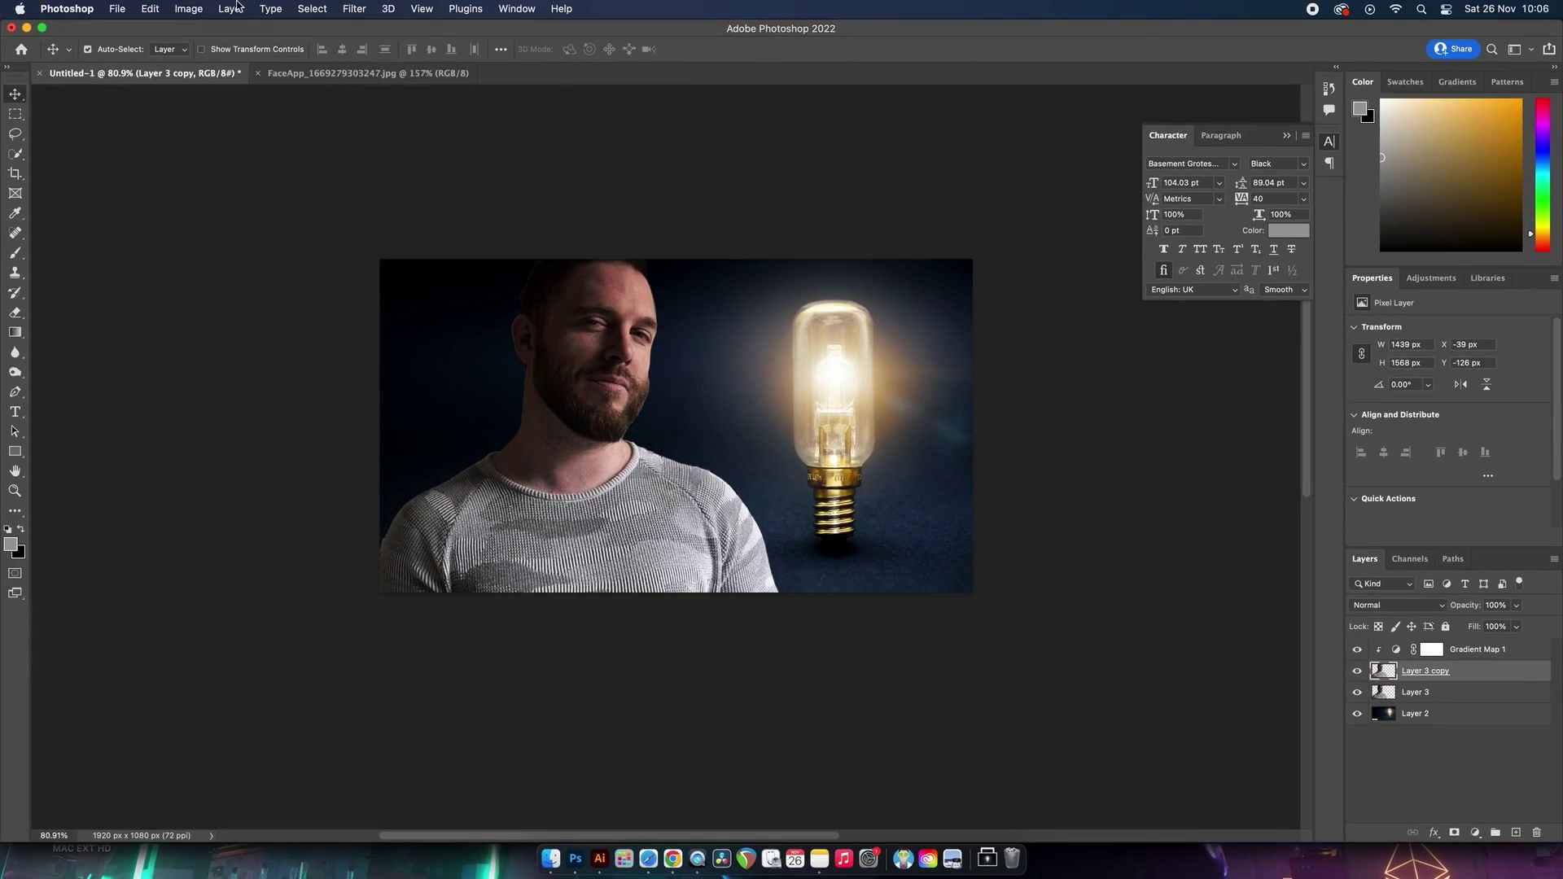
left_click(230, 8)
mouse_move(366, 29)
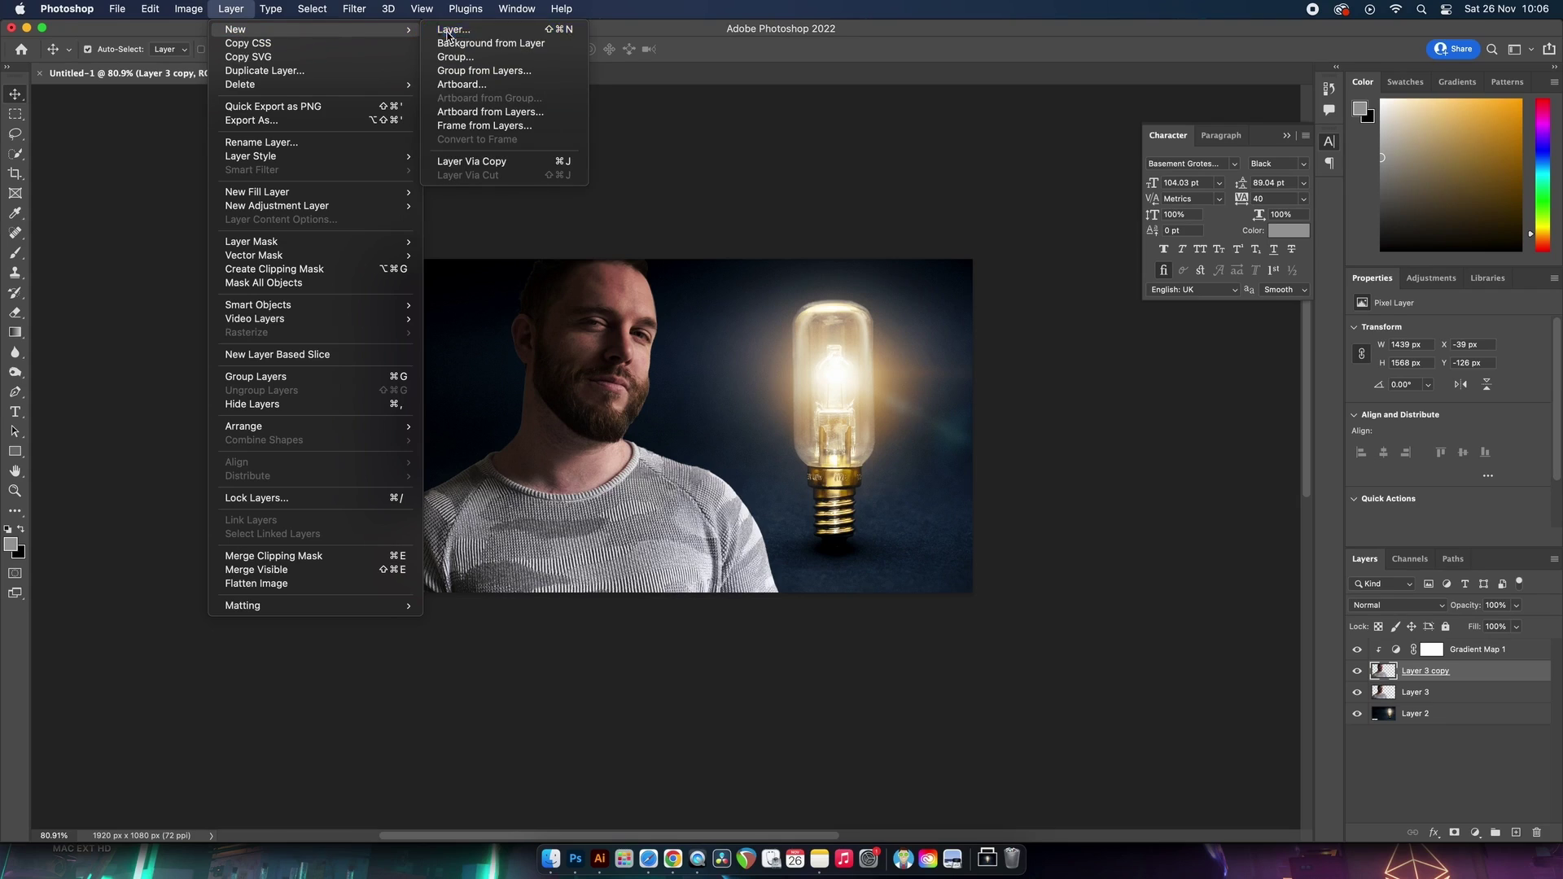
left_click(450, 30)
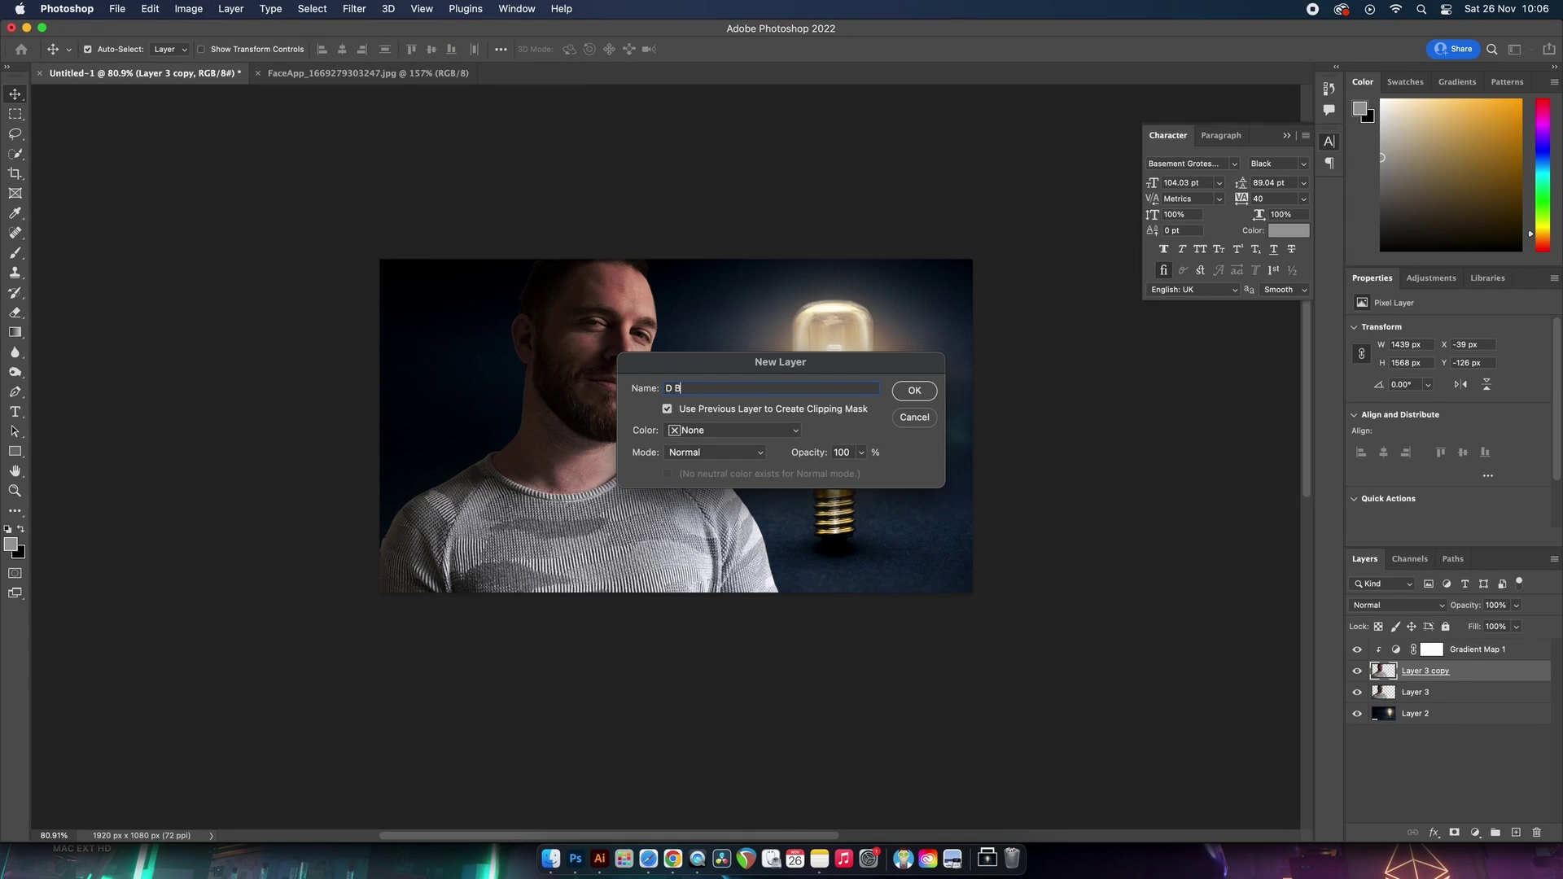
key("Return")
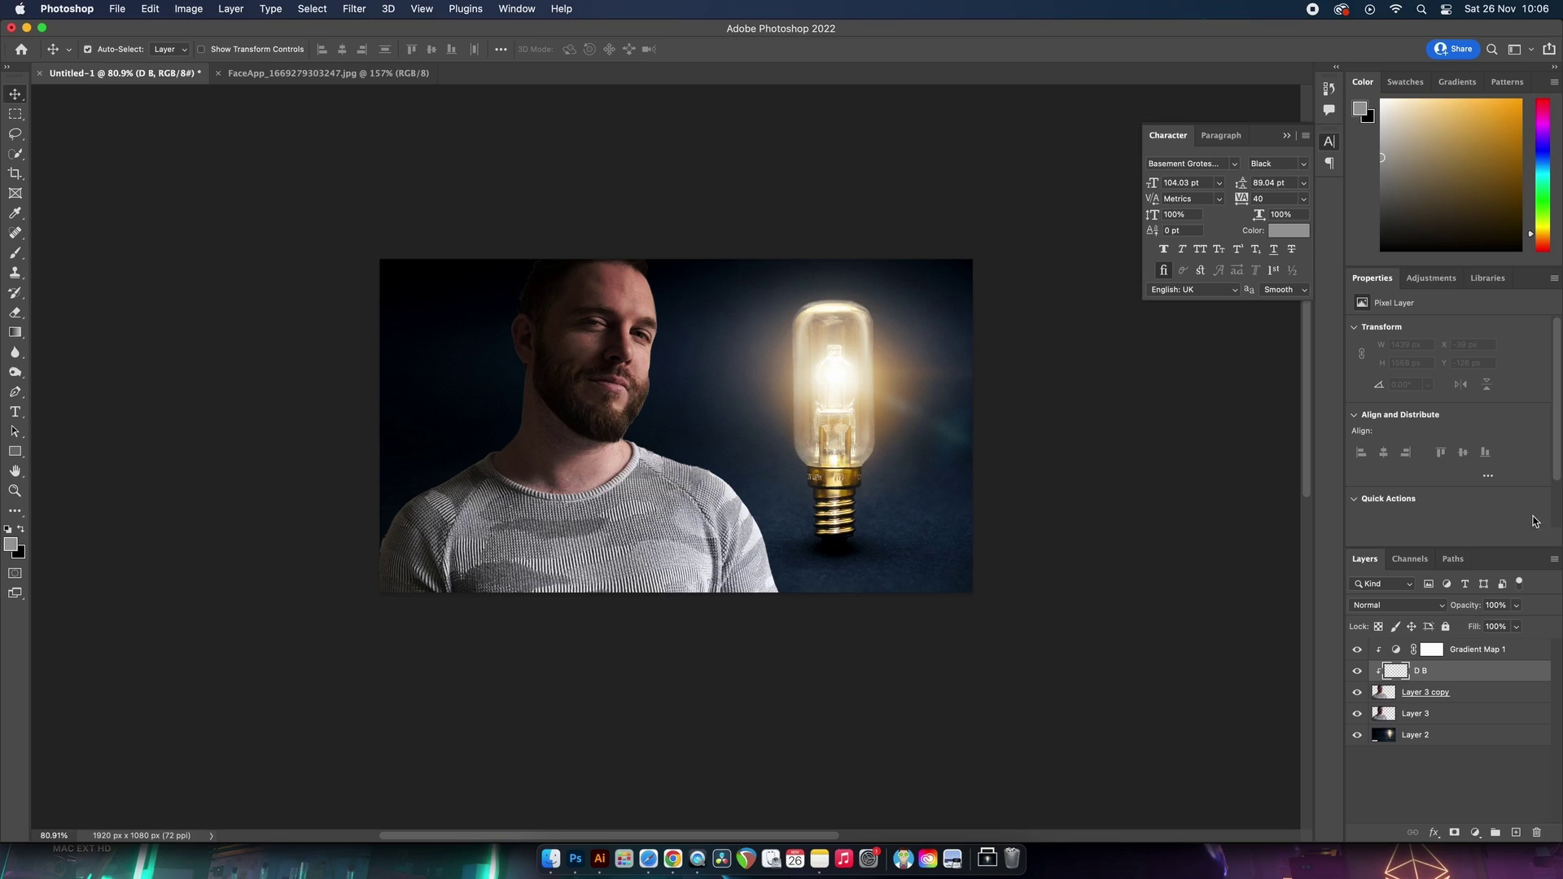
Step: Place the D B layer directly above Gradient Map 1 and fill it with the grey foreground colour
left_click_drag(1497, 644, 1497, 681)
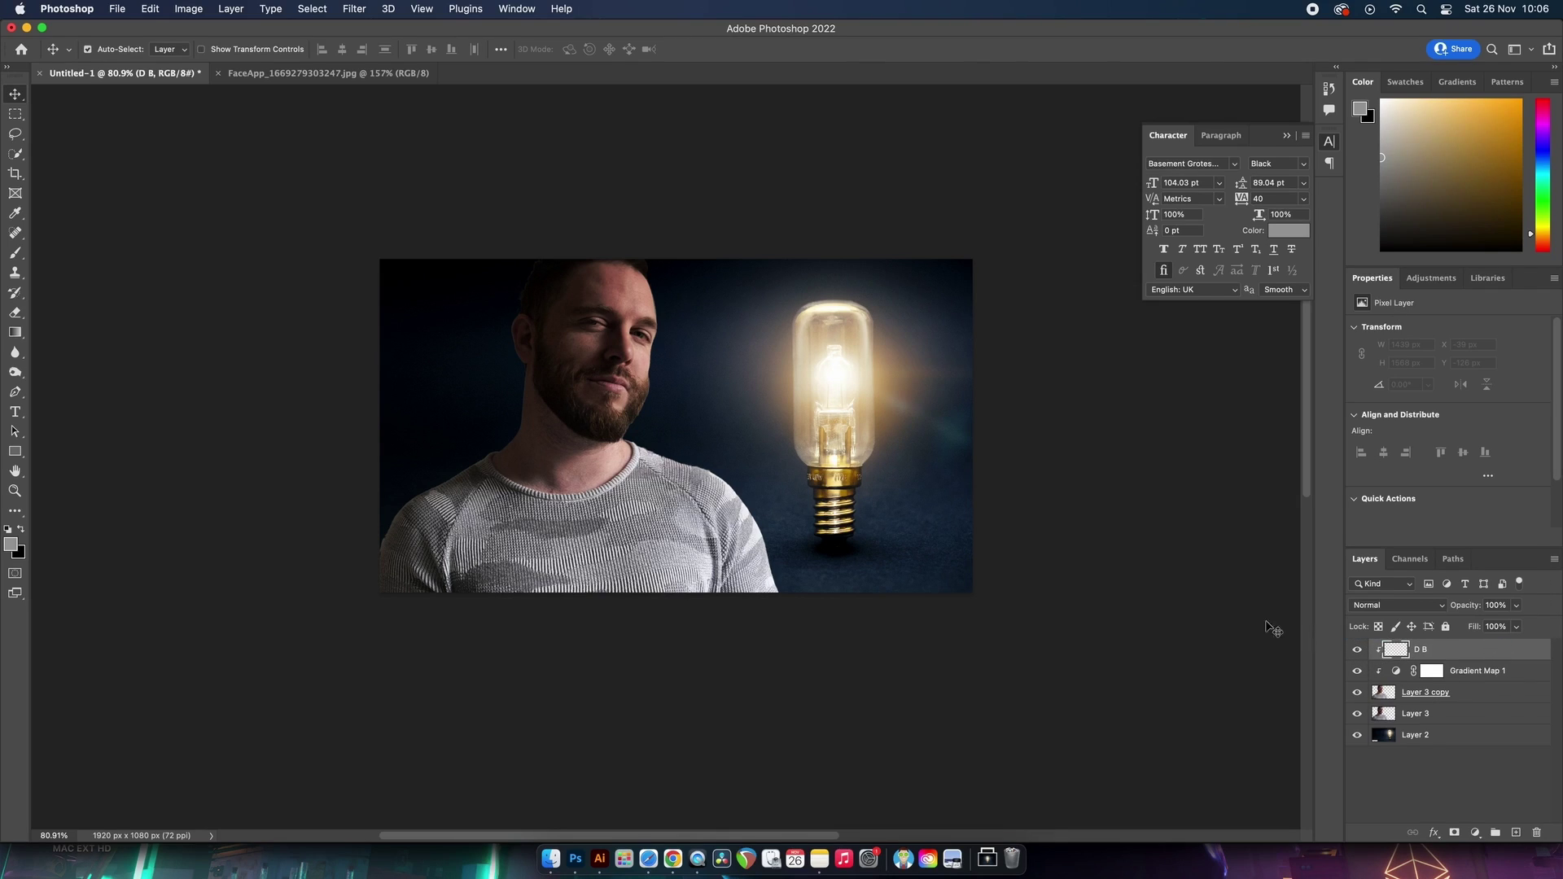
key("alt+BackSpace")
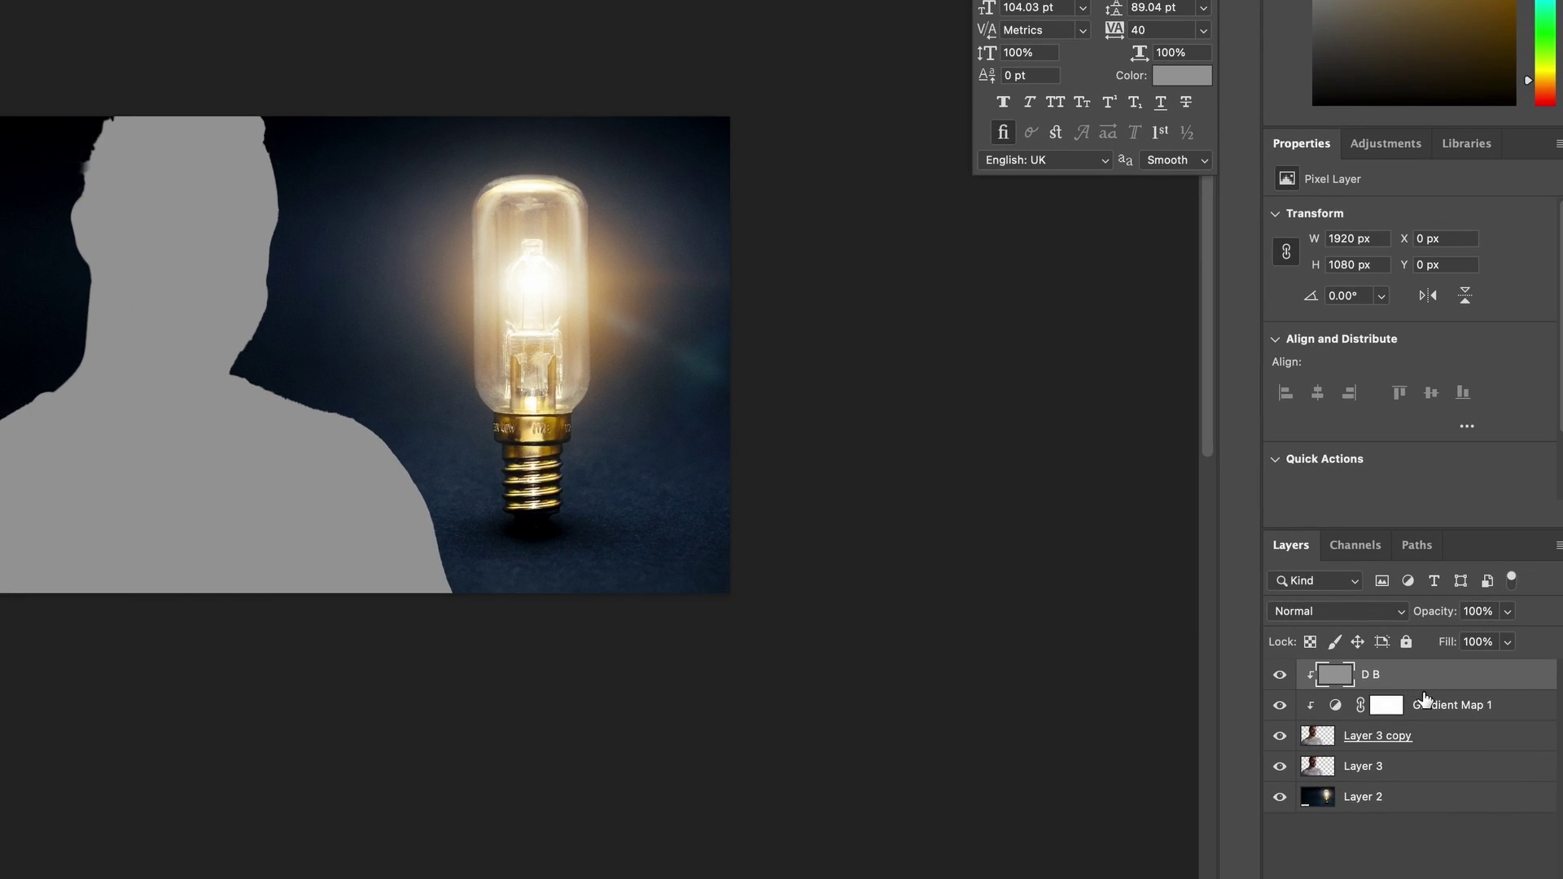
Step: Release the D B layer from the clipping mask and set its blend mode to Soft Light
left_click(1424, 692, "alt")
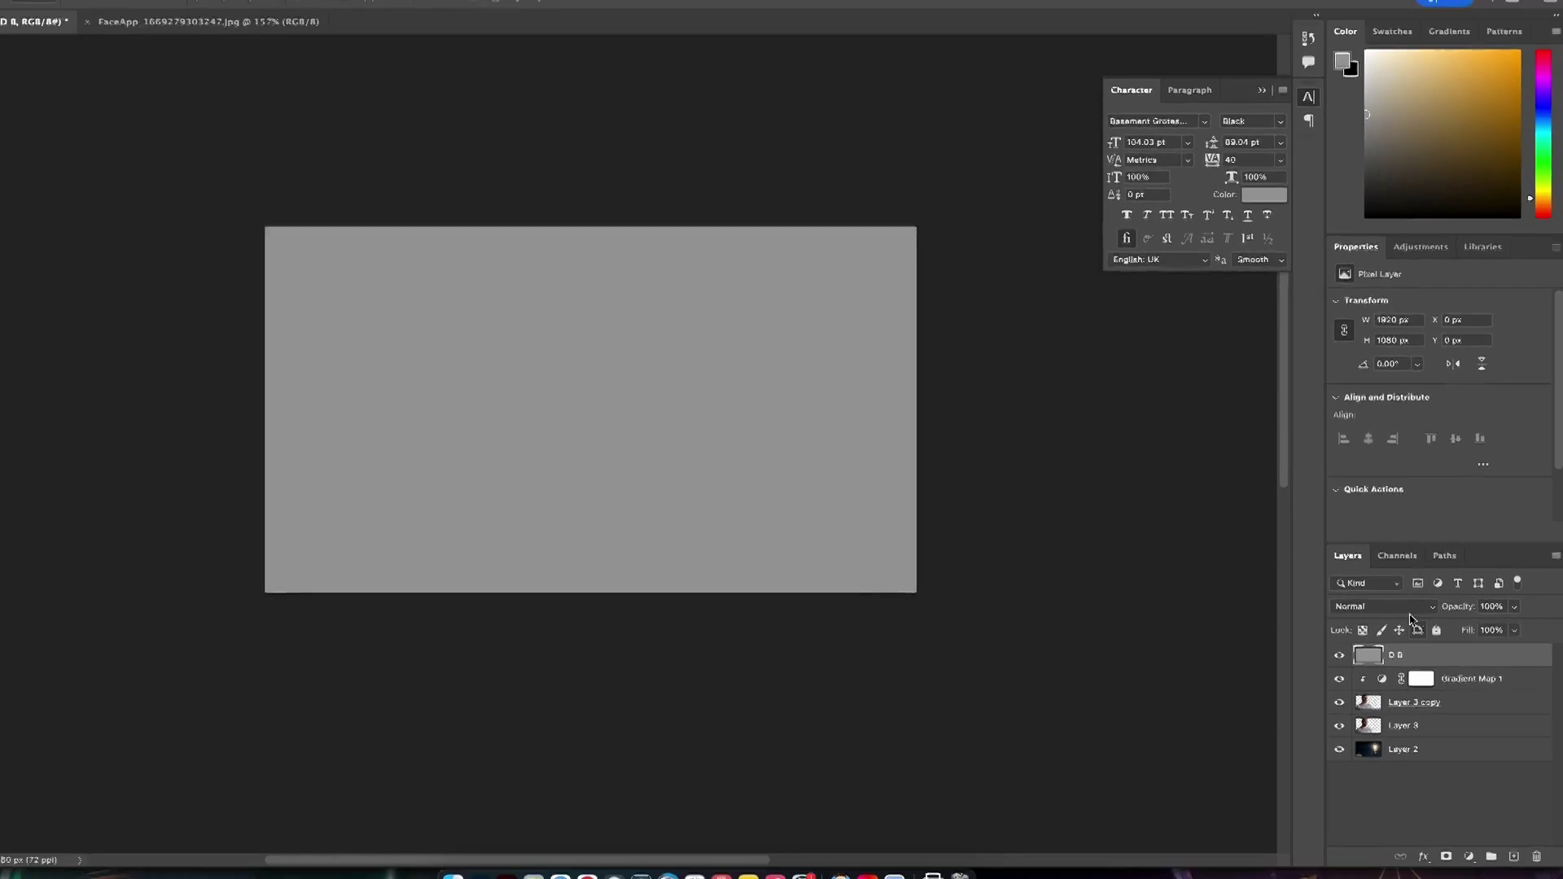
left_click(1372, 611)
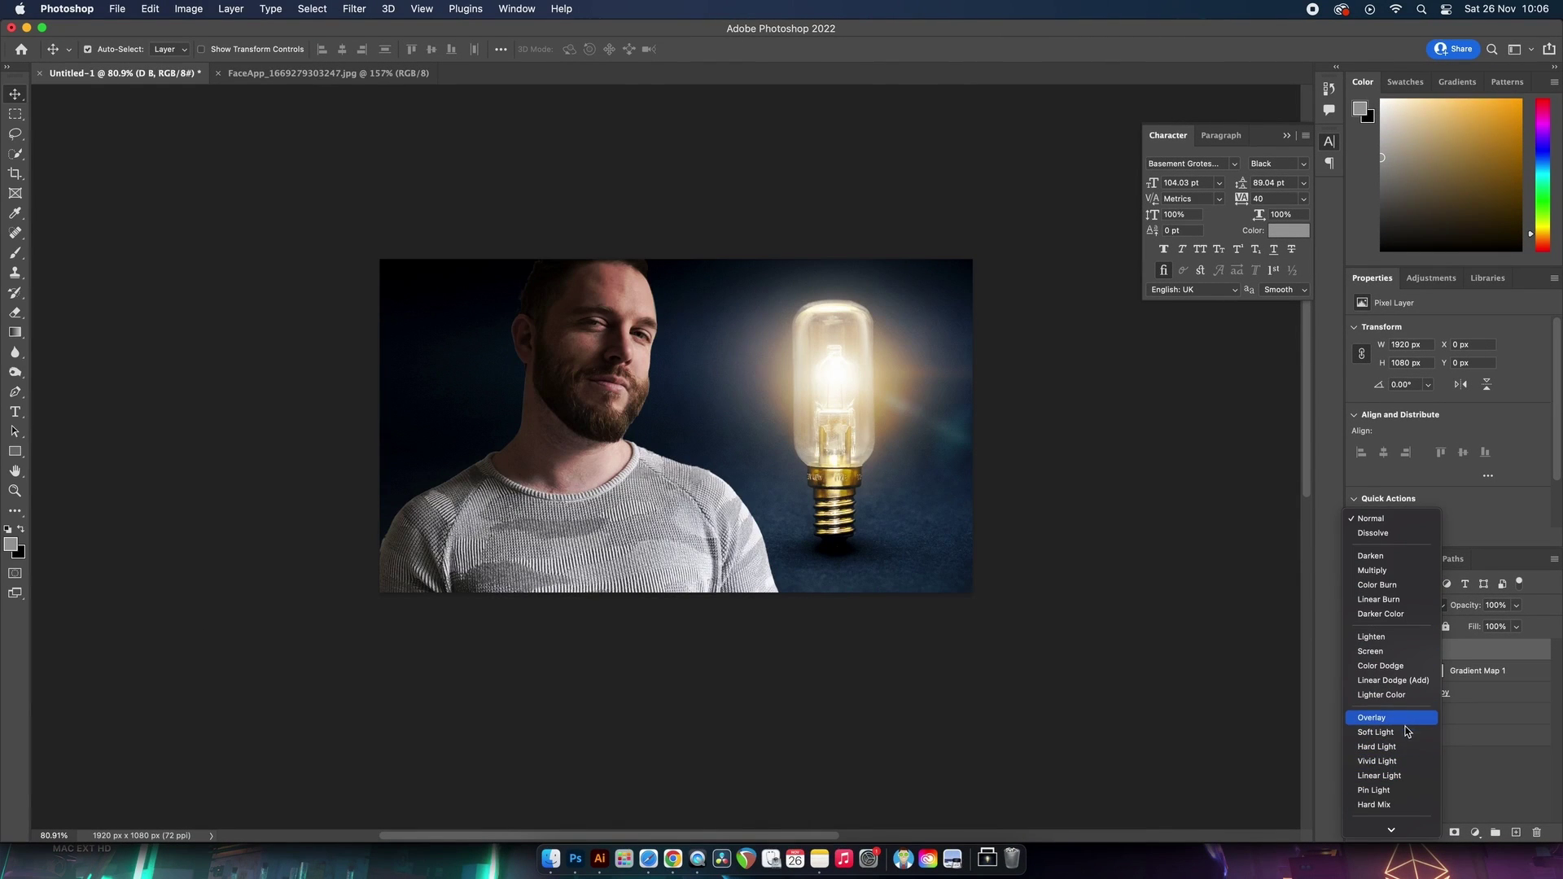
left_click(1408, 733)
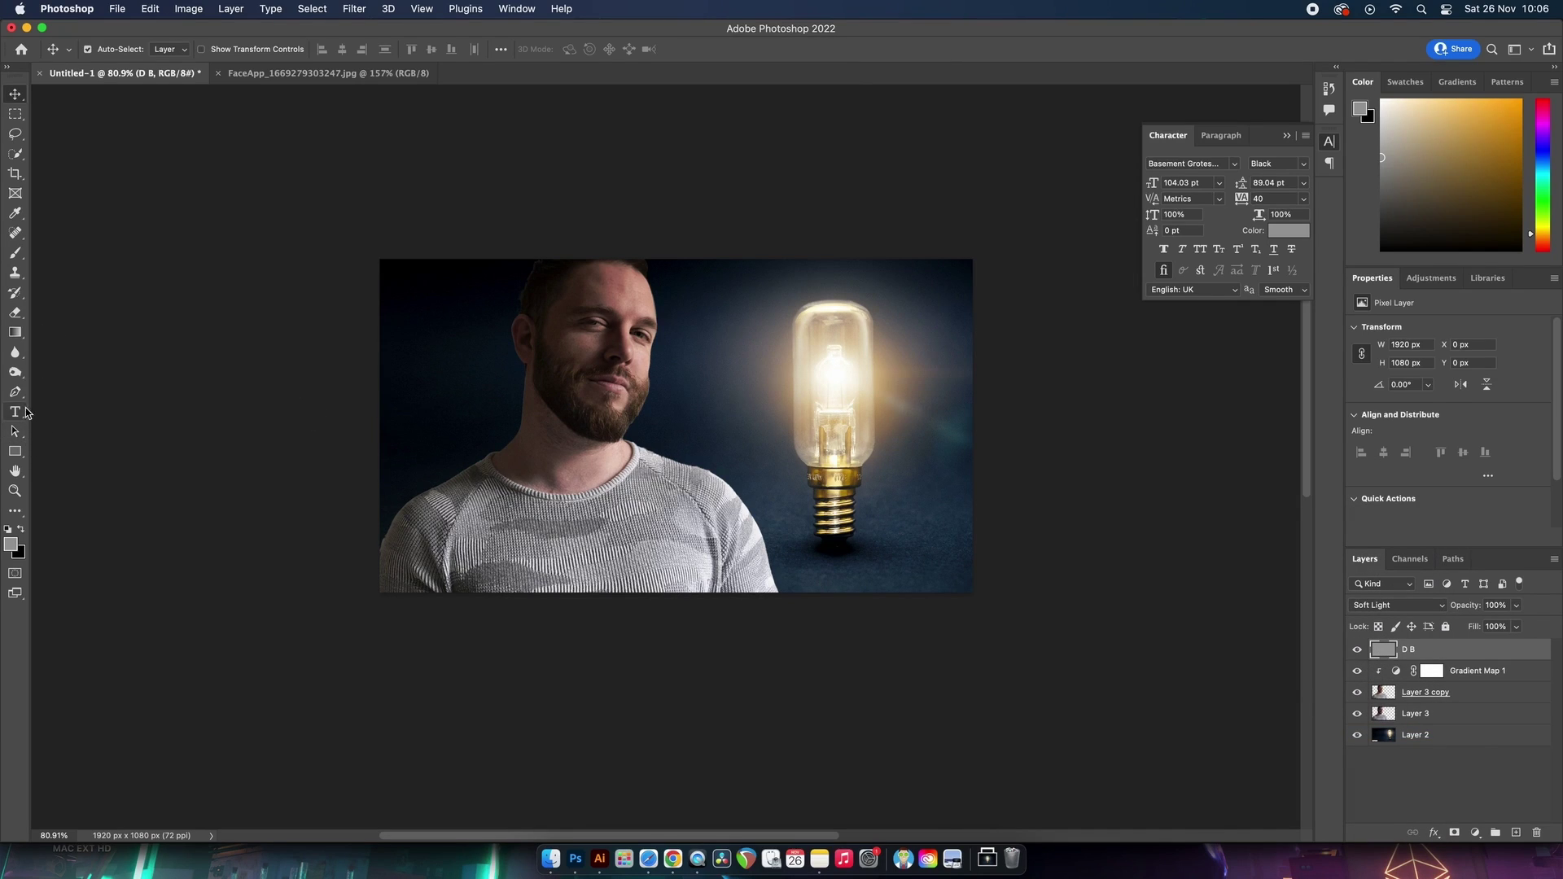
Step: Activate the Dodge tool for the D B layer and switch it to the Burn tool
left_click(14, 372)
right_click(14, 373)
left_click(53, 373)
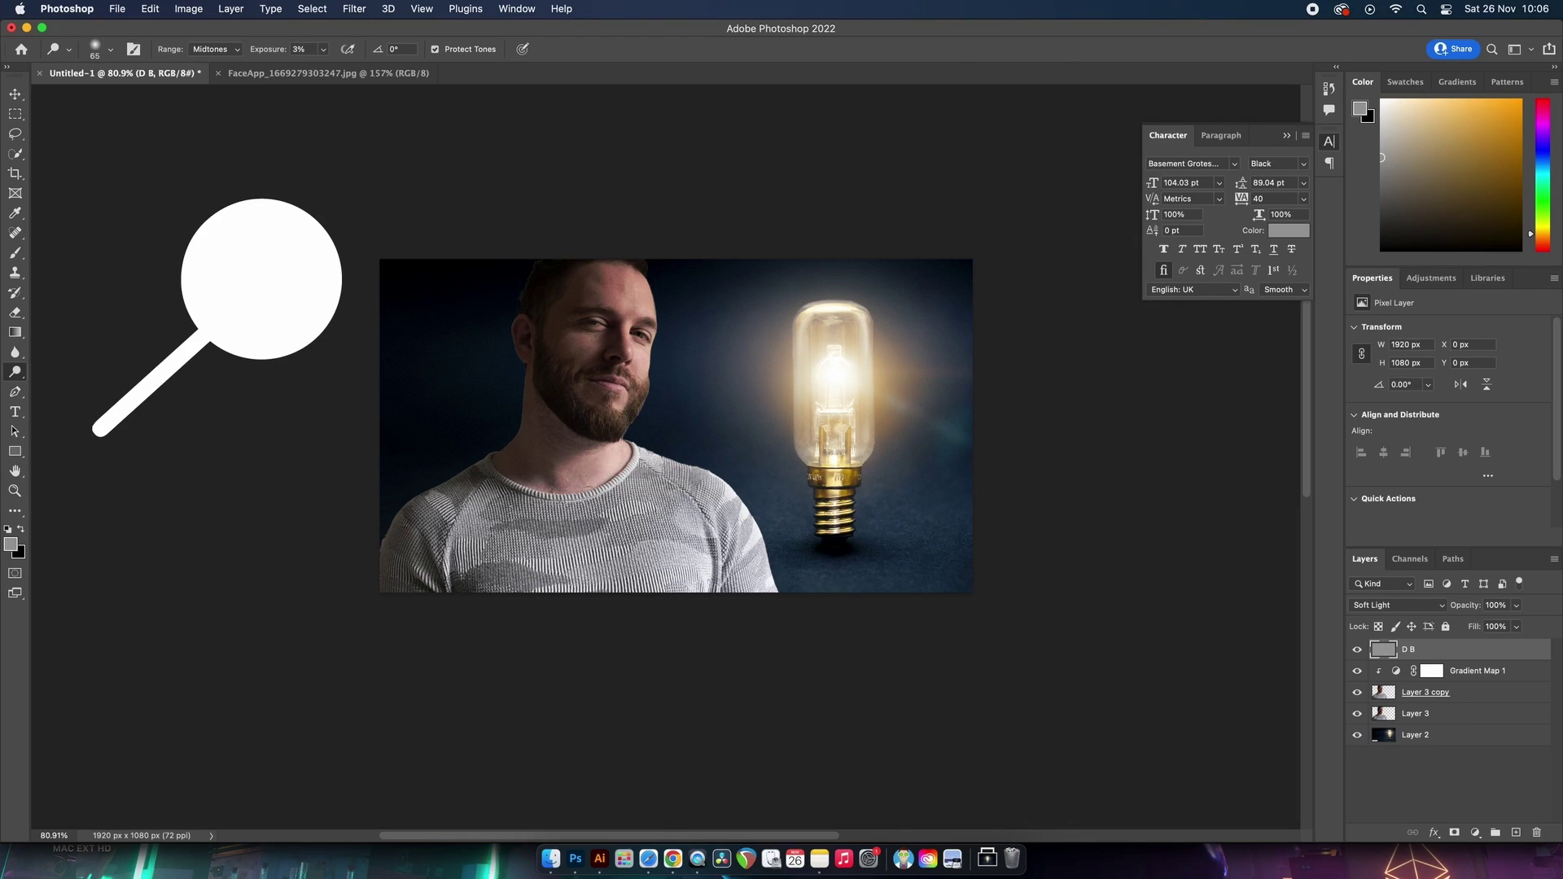
left_click(15, 372)
left_click(65, 381)
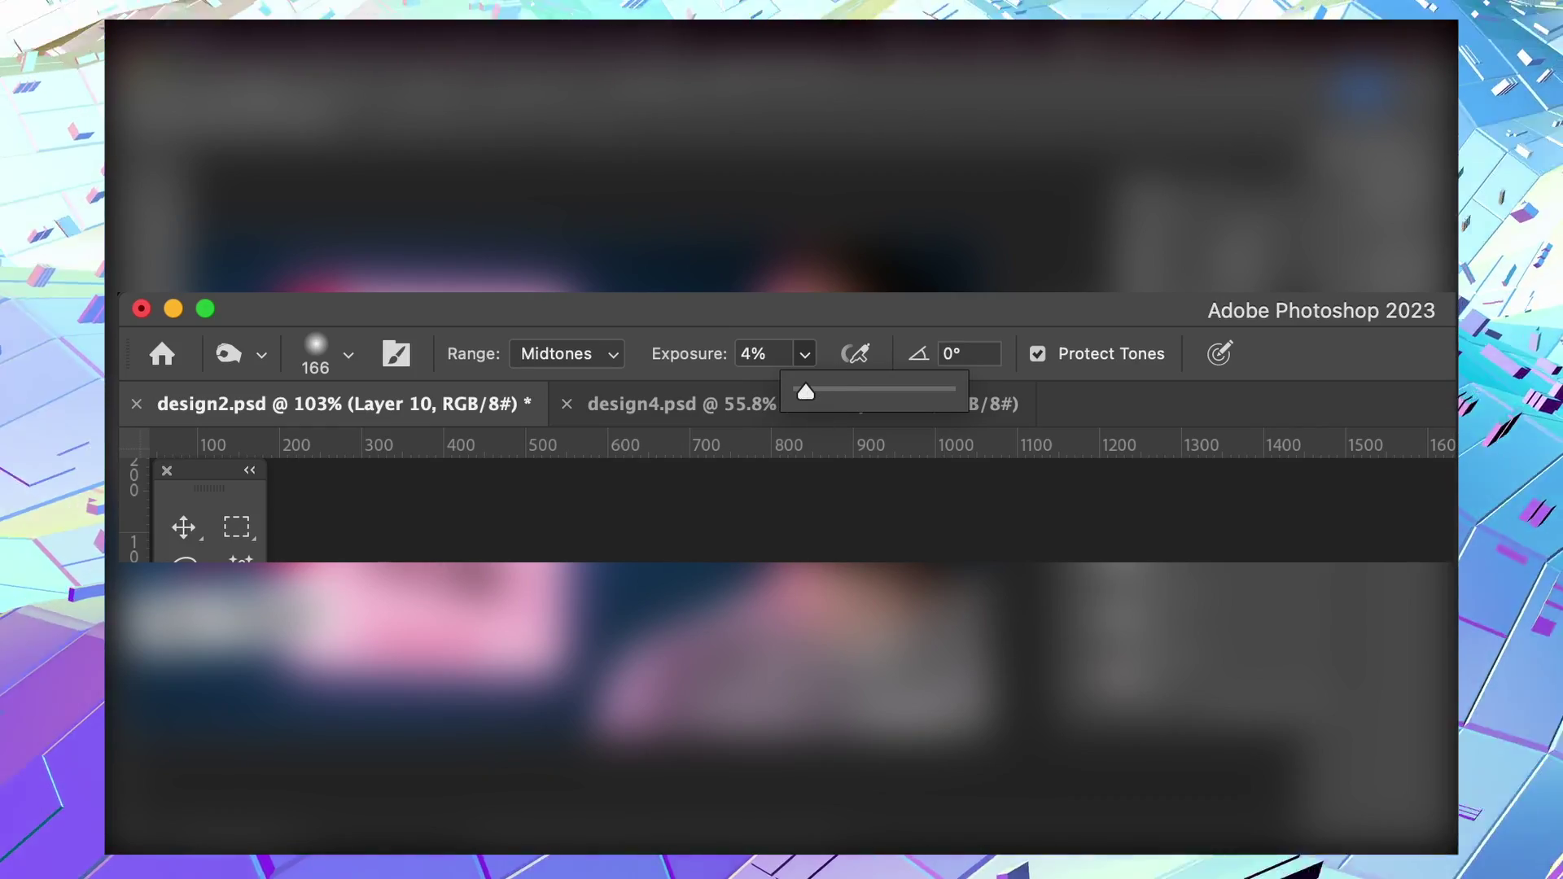
Step: With the Burn tool at 4% exposure, darken the man's lower jaw and neck on Layer 10 of design2.psd
key("Return")
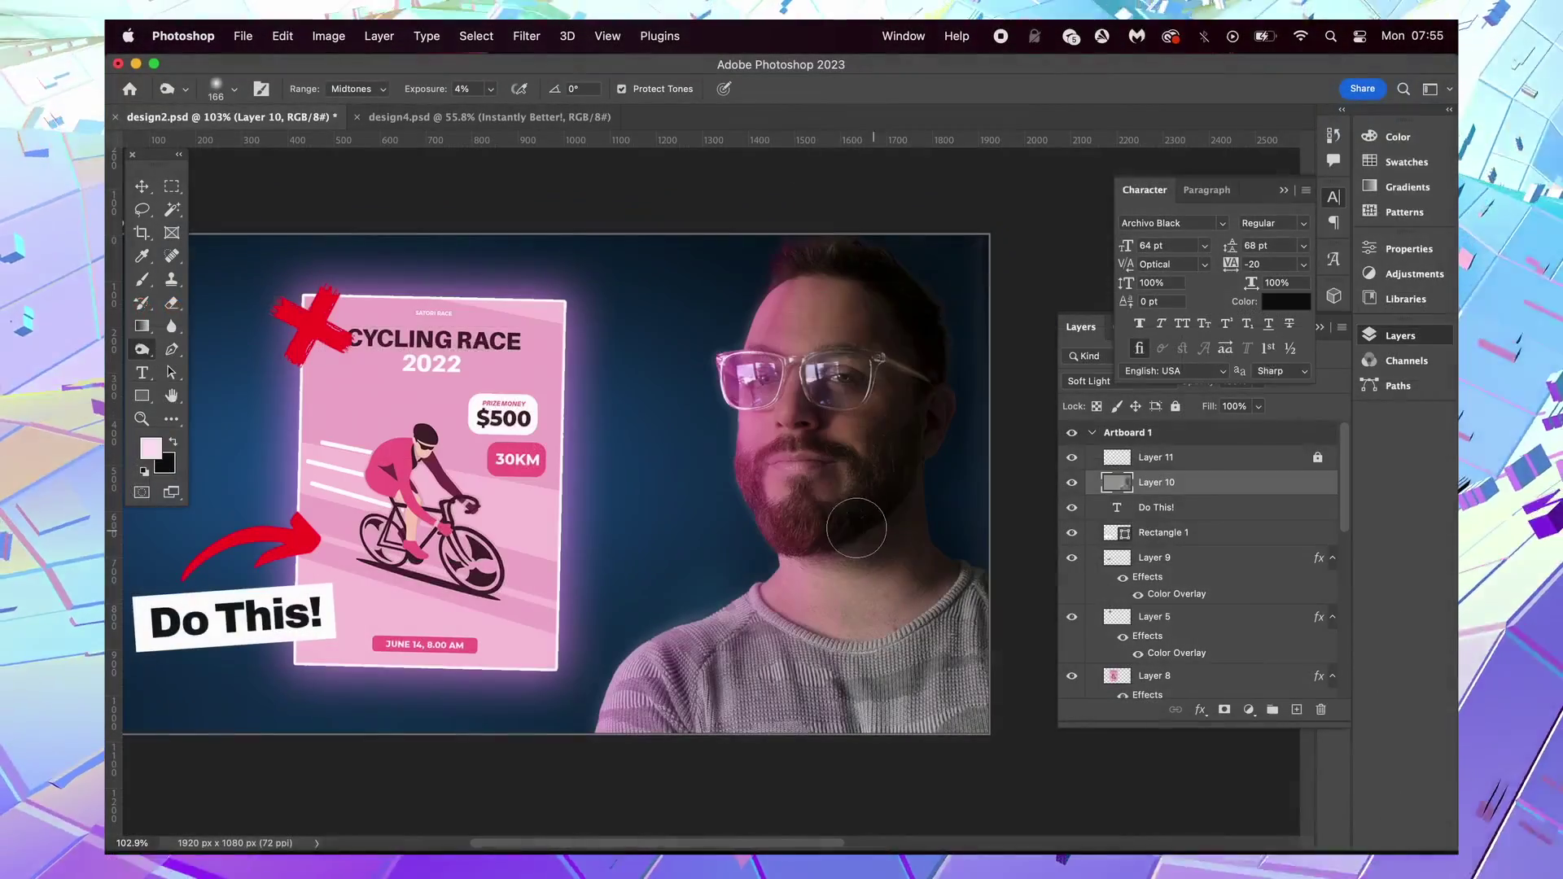
mouse_move(857, 528)
left_mouse_down()
mouse_move(915, 532)
mouse_move(881, 548)
mouse_move(915, 548)
left_mouse_up()
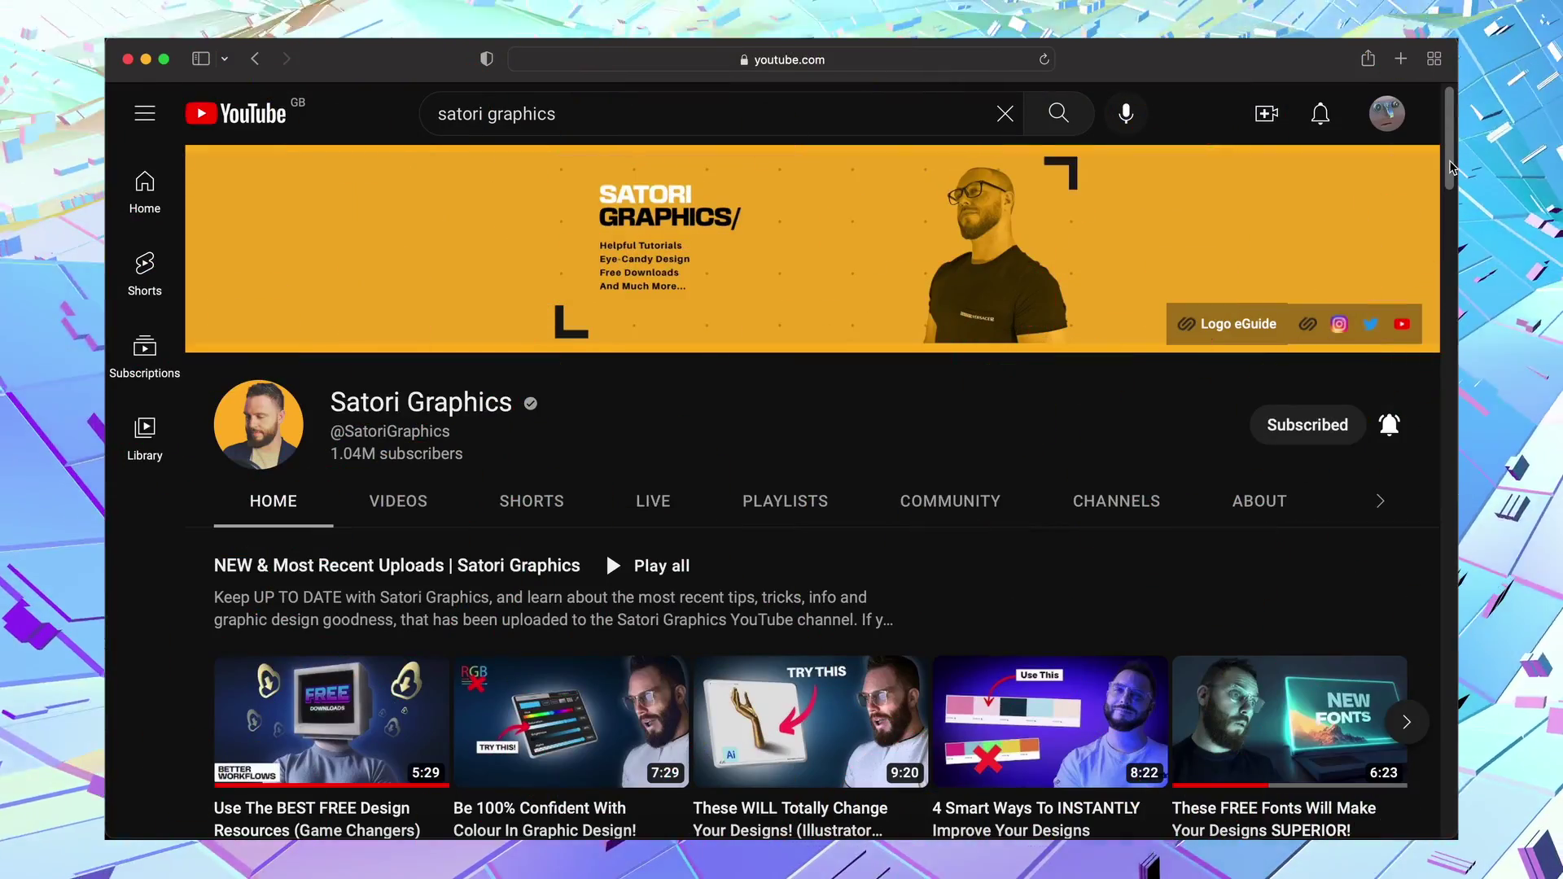
scroll(1452, 224, "down", 6)
scroll(1451, 224, "up", 1)
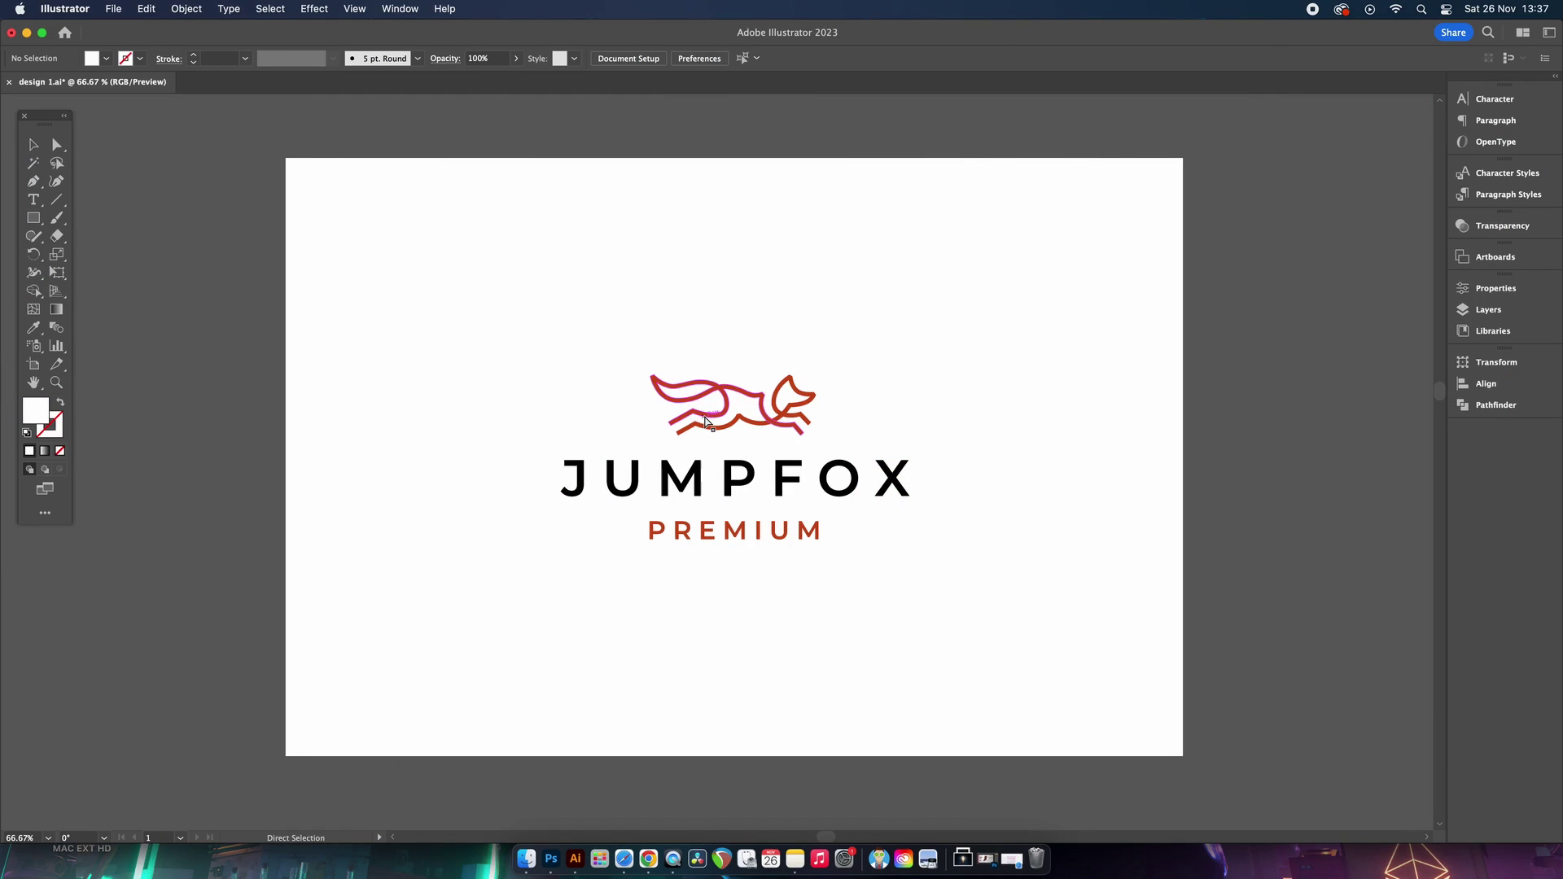
key("v")
key("super+1")
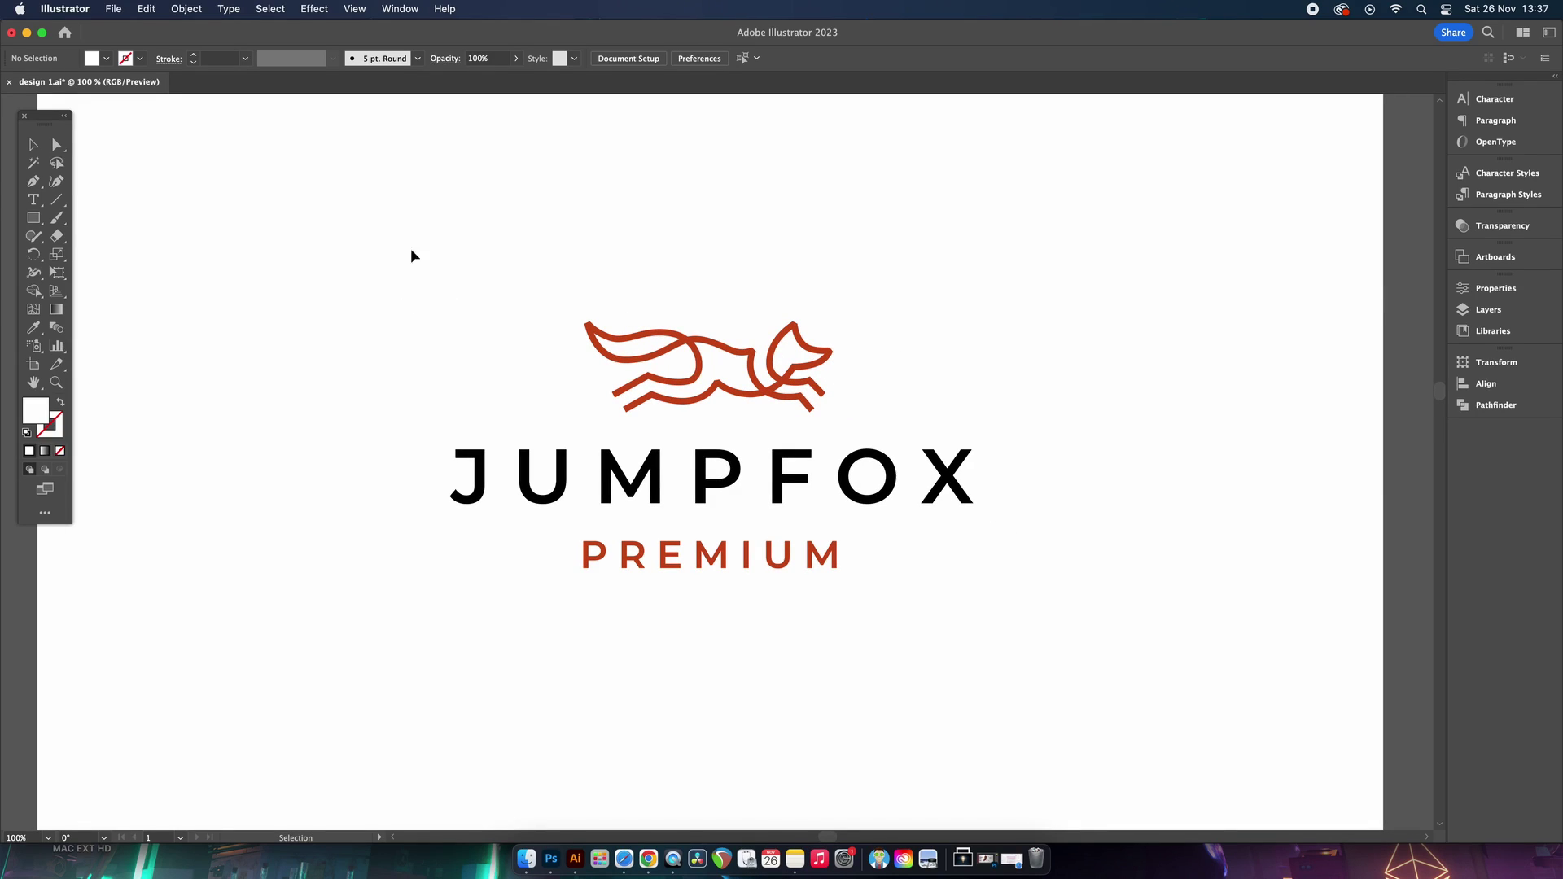
left_click(33, 219)
left_click(32, 146)
scroll(912, 556, "down", 1)
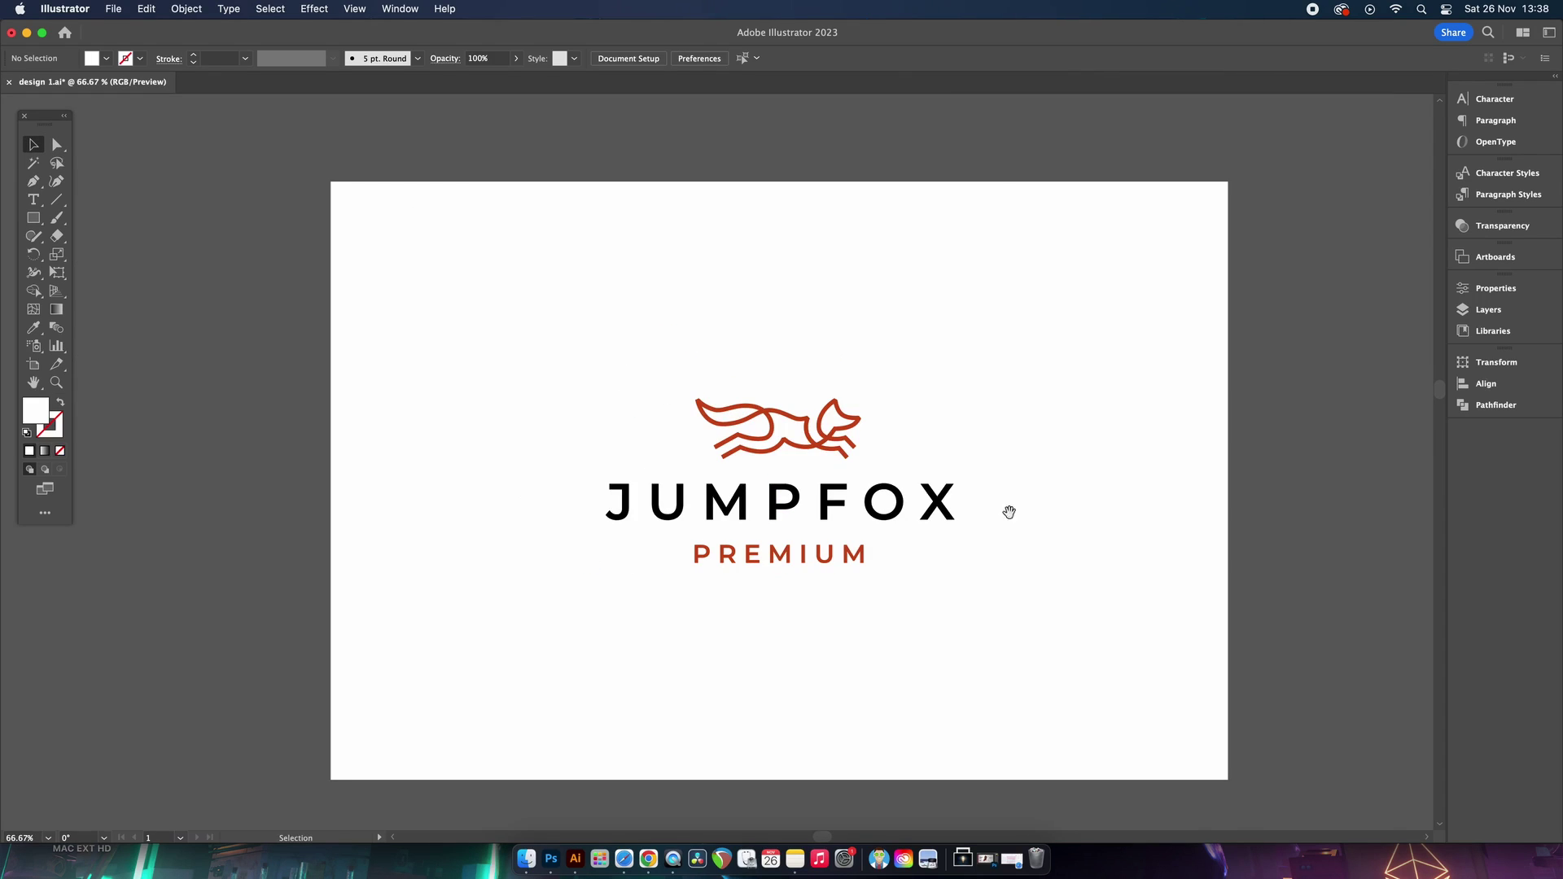
left_click_drag(1005, 513, 945, 473)
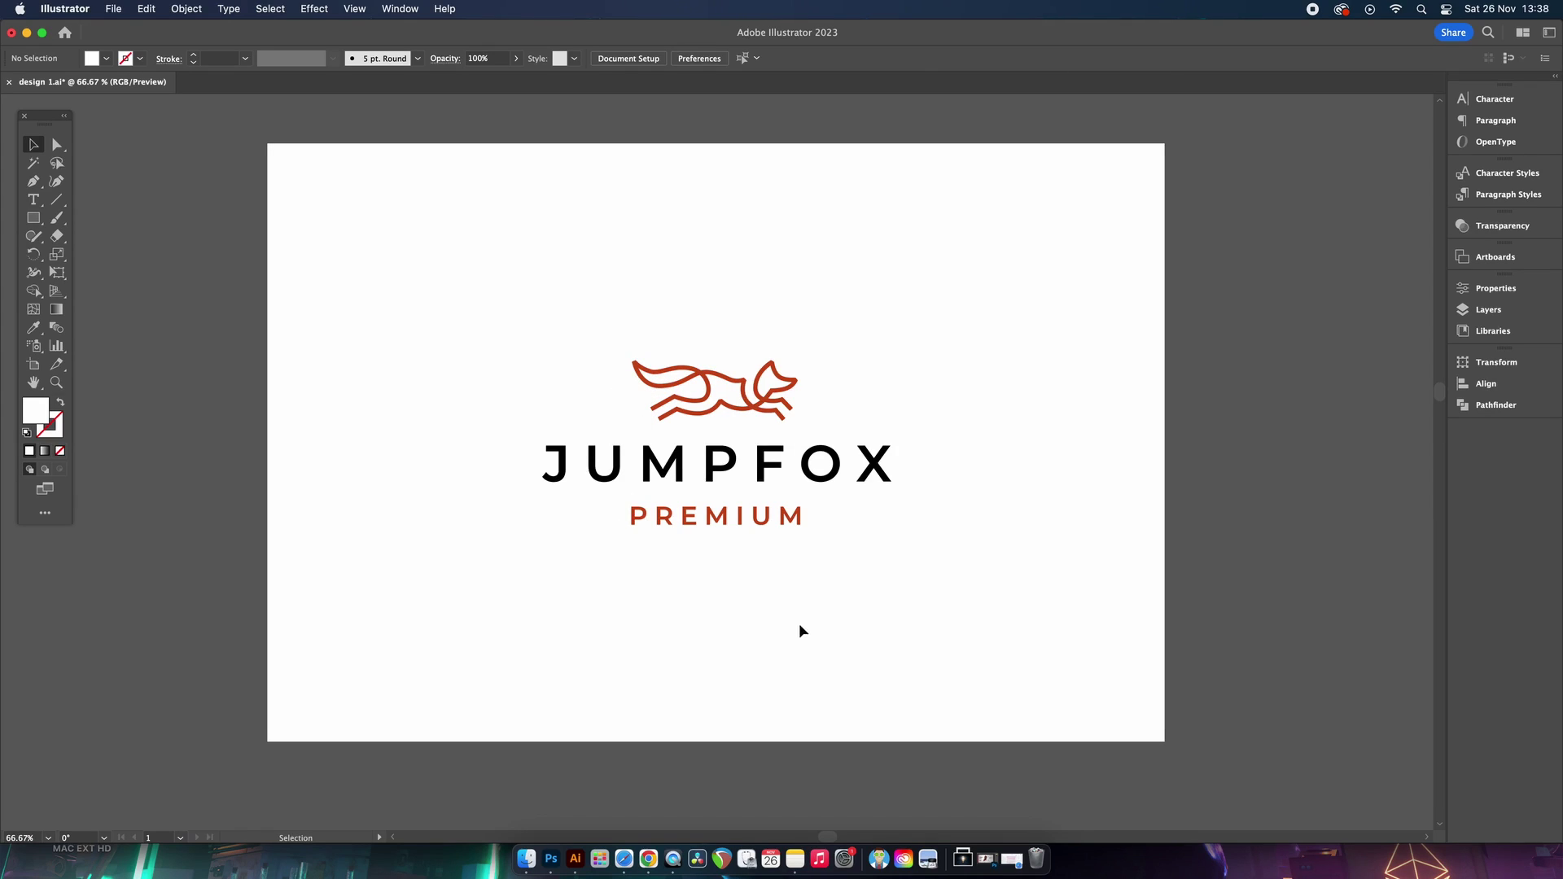
left_click_drag(611, 318, 879, 395)
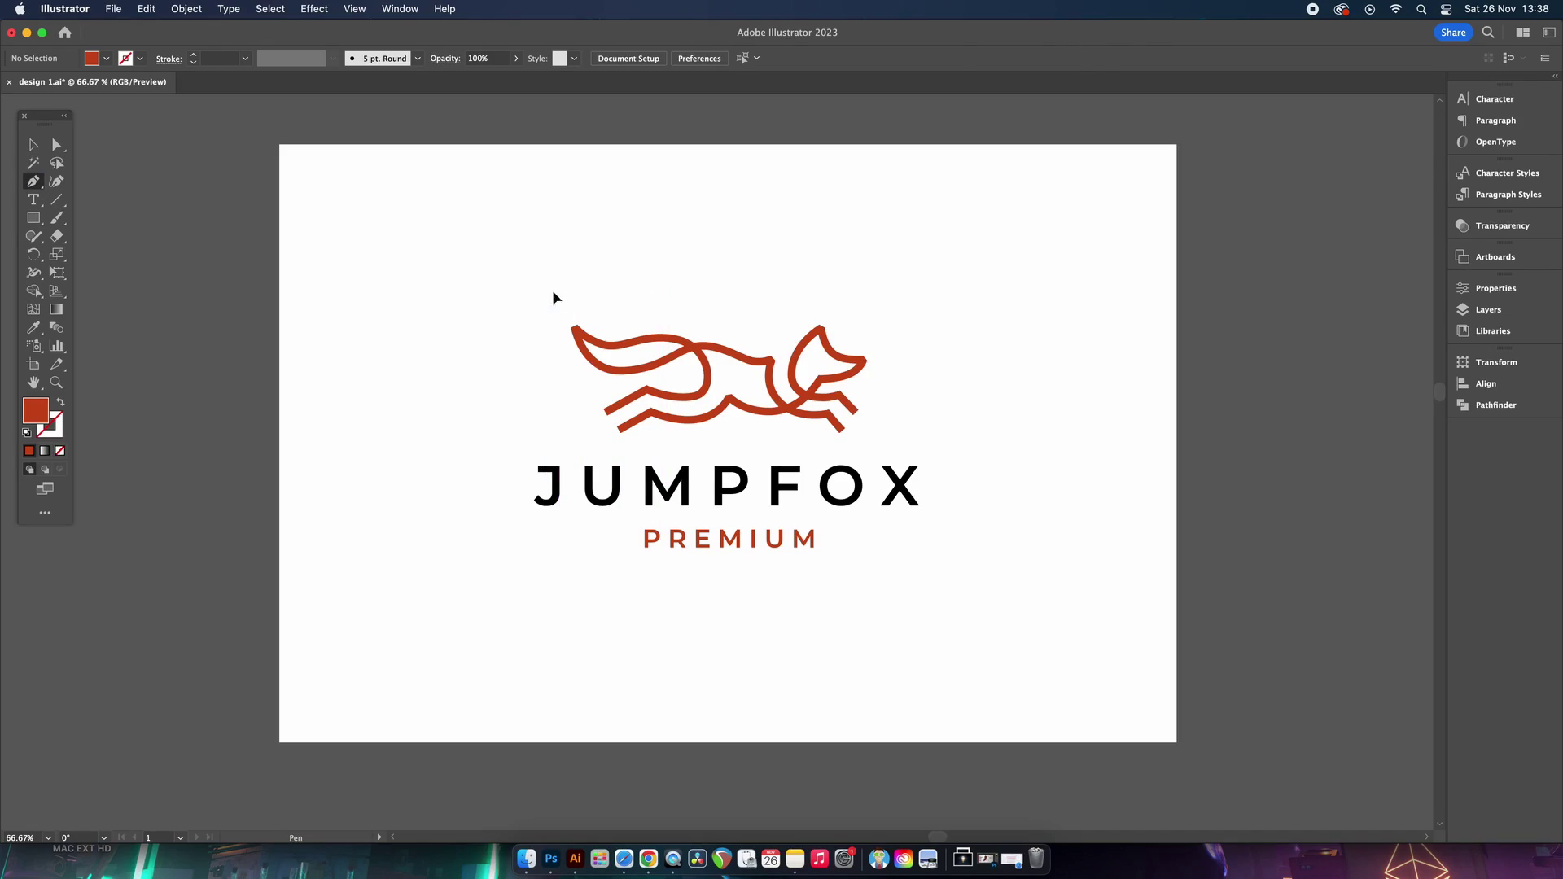
Step: Mark the logo's downward taper with slanted Pen paths from the fox's outer sides to below PREMIUM, and remove them
left_click(553, 292)
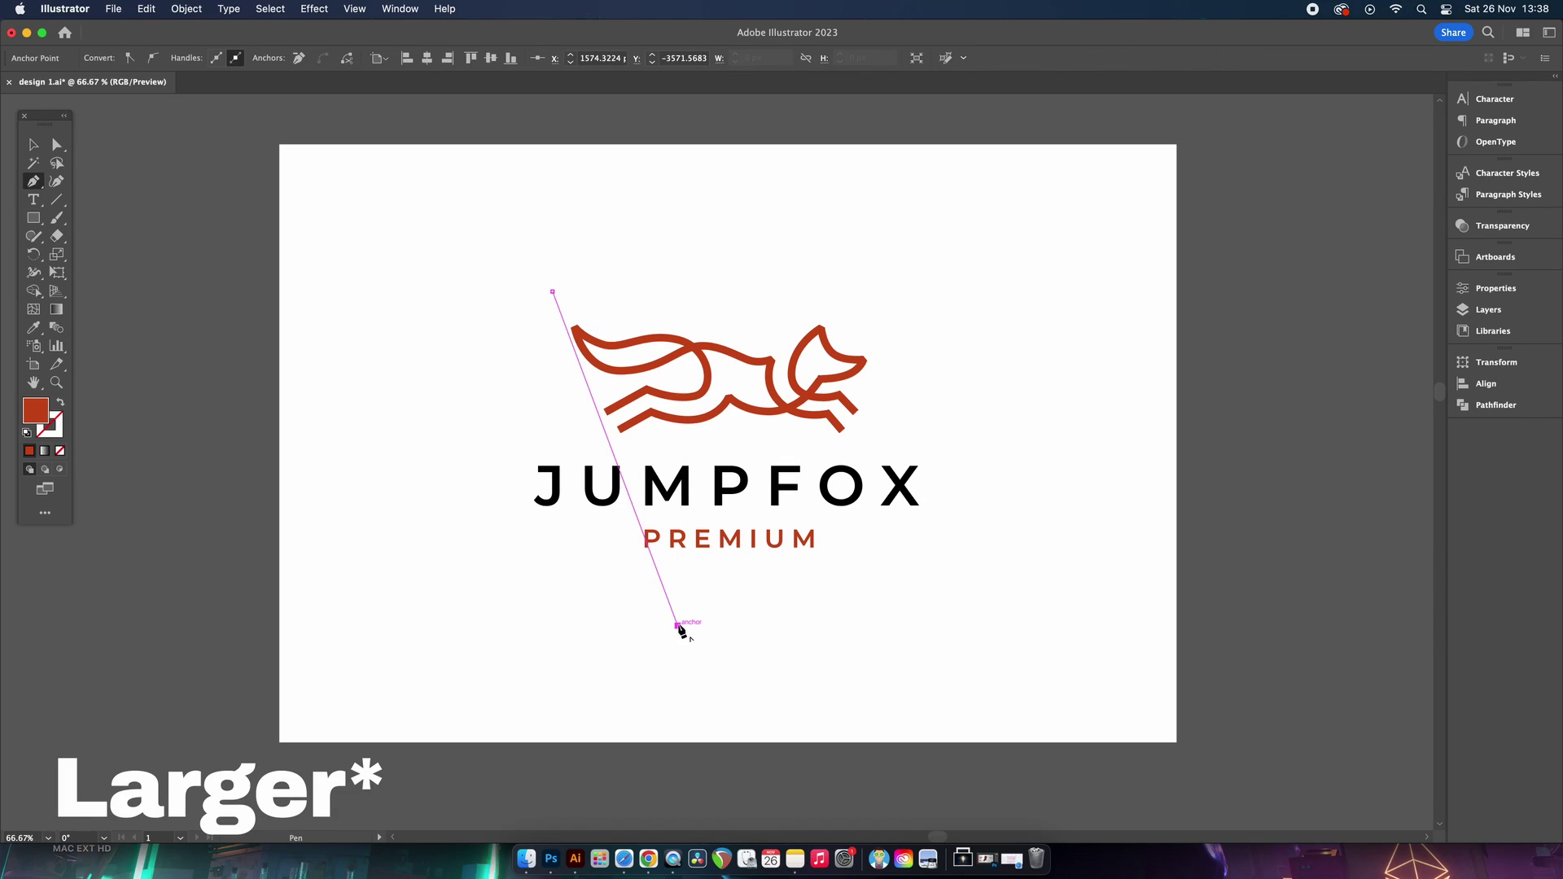
key("Escape")
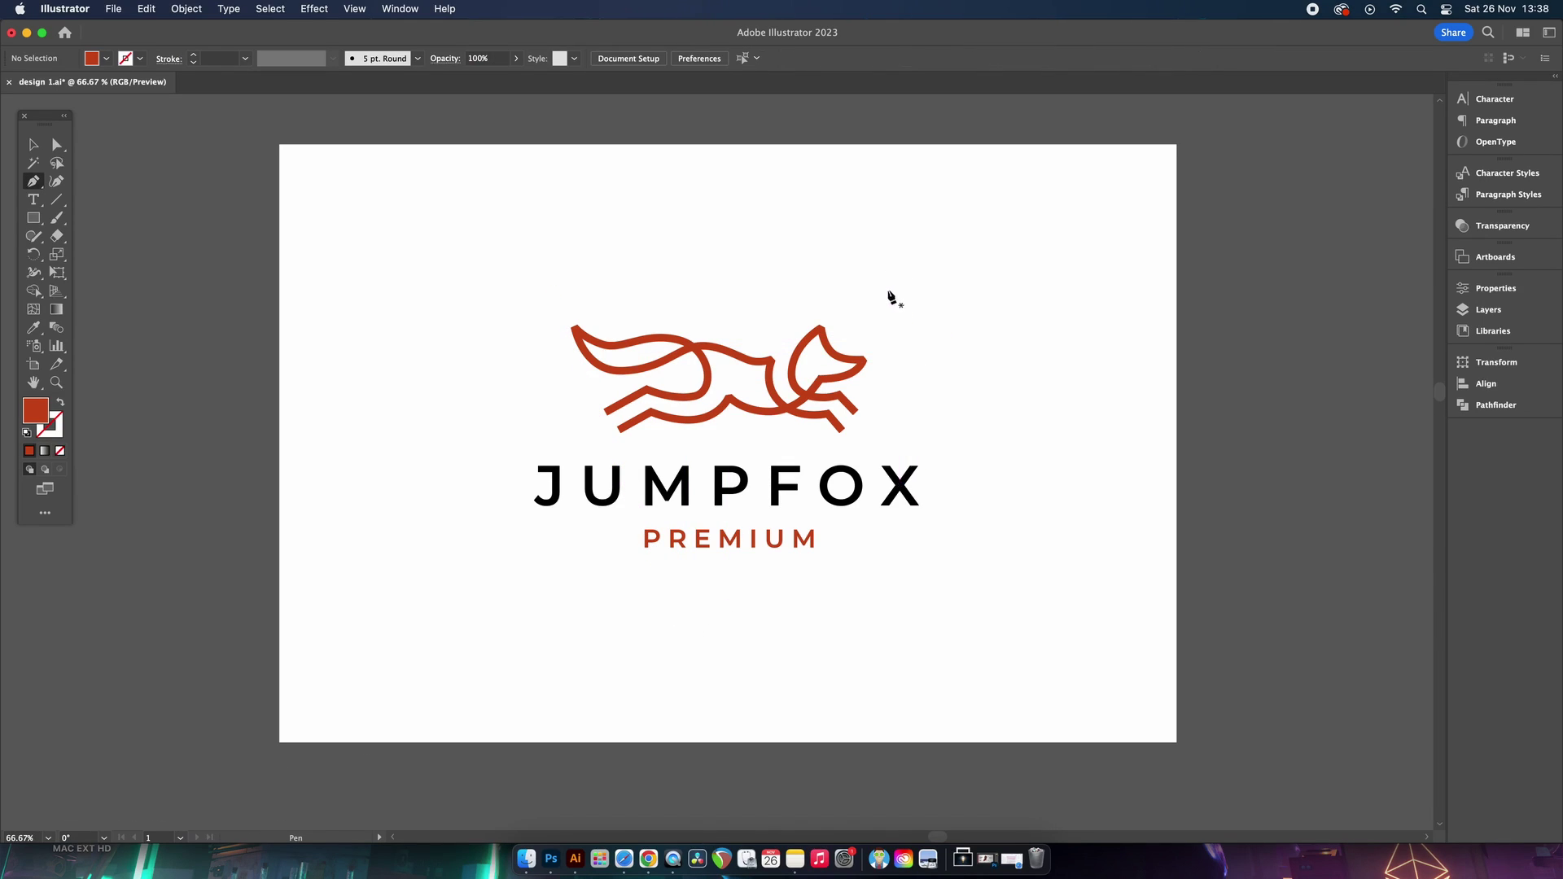
left_click(880, 291)
left_click(796, 640)
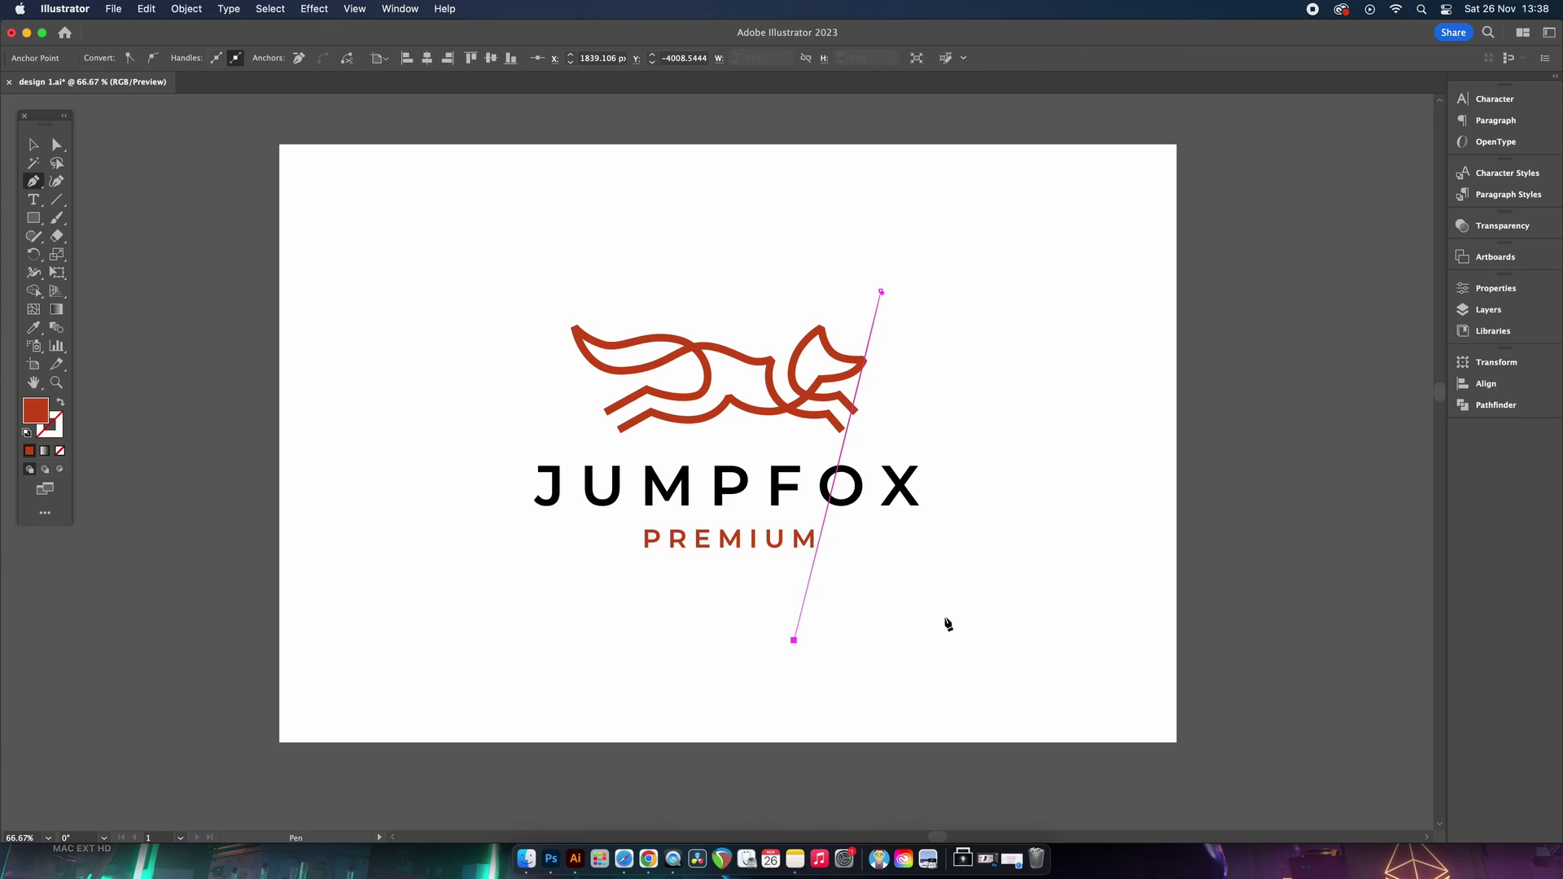
key("ctrl+z")
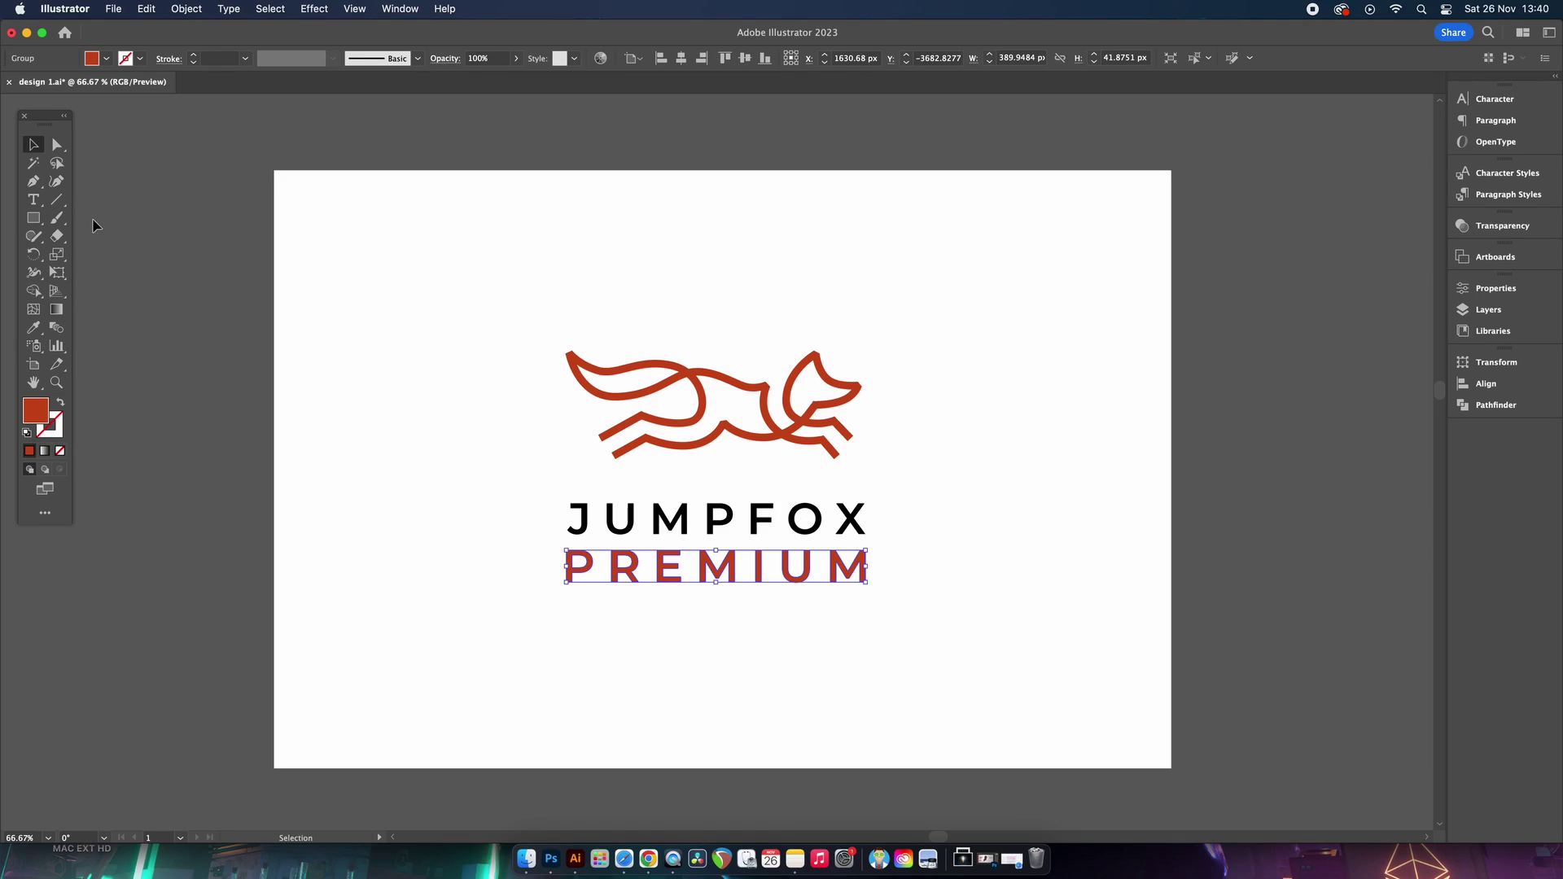
Step: Scale the selected PREMIUM text group uniformly to 50% with the preview on
left_click(57, 254)
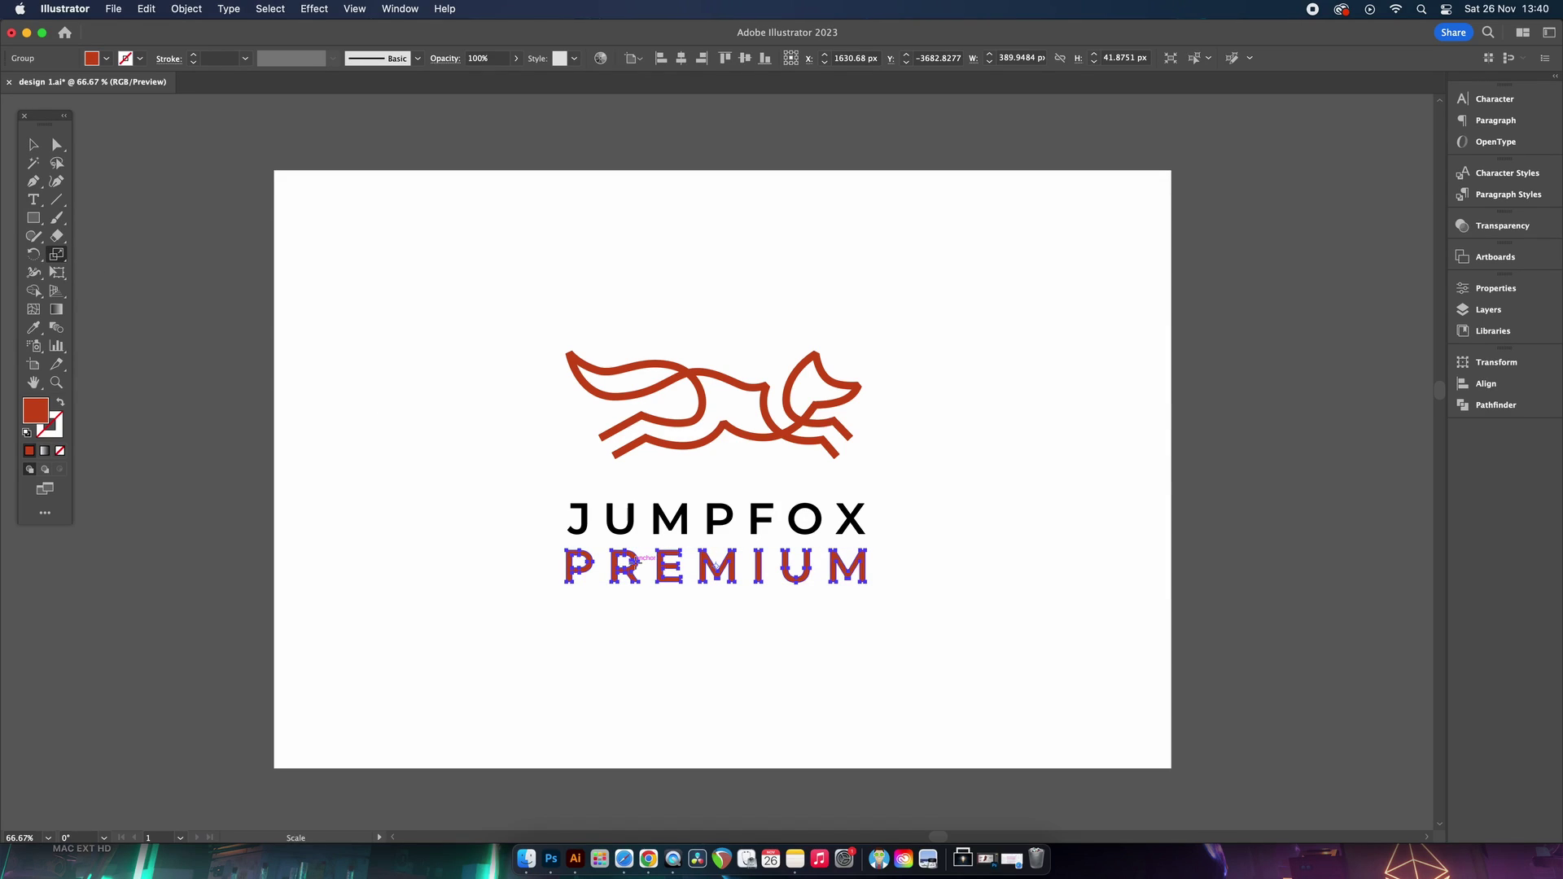
left_click(634, 562, "alt")
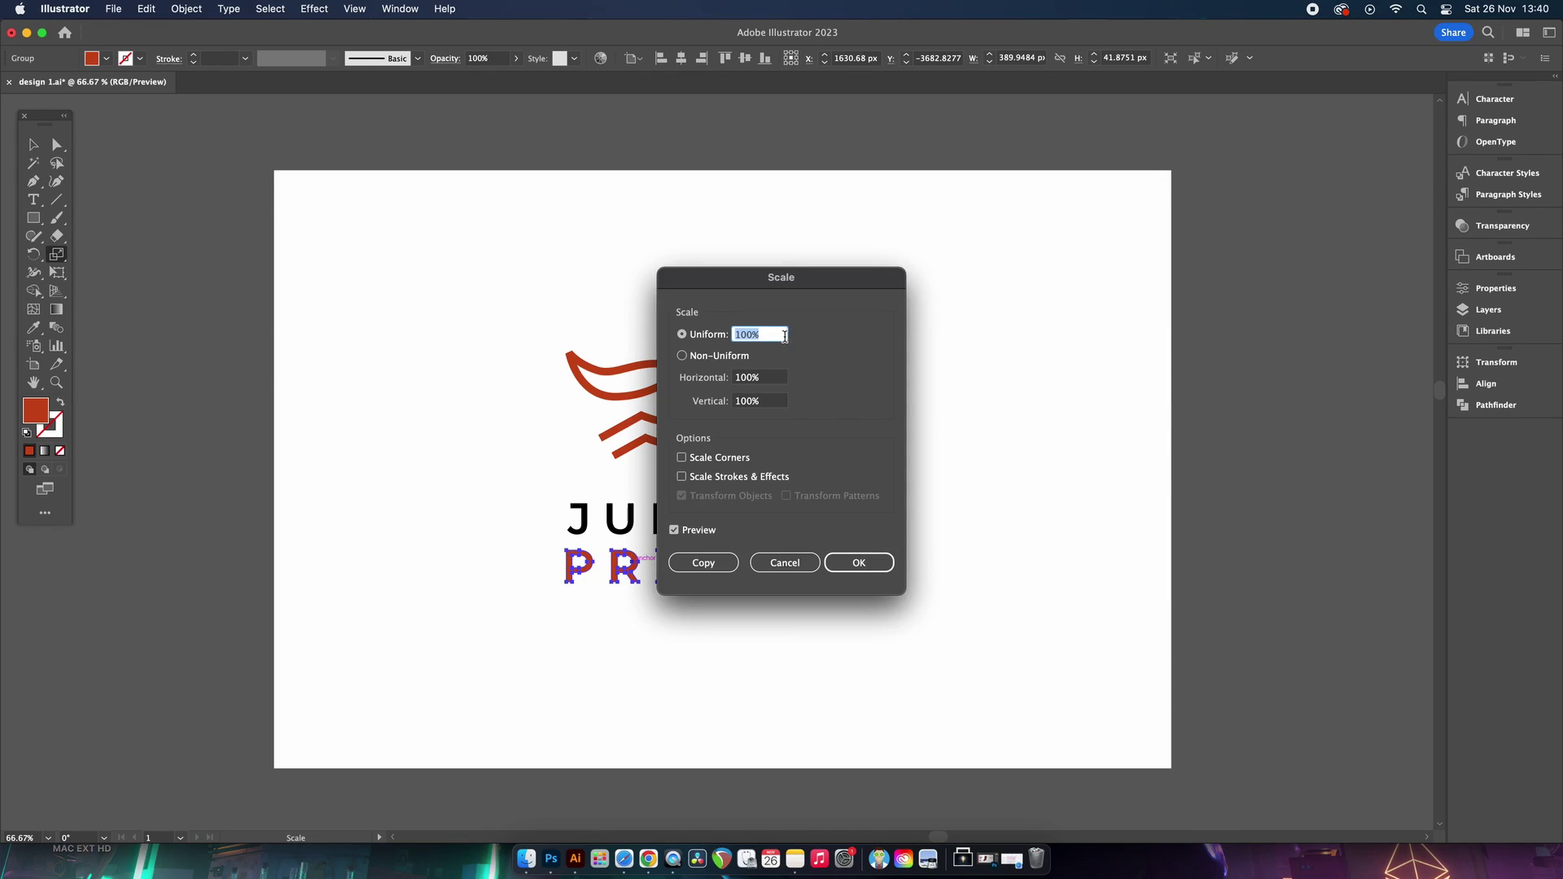
type("50")
left_click_drag(794, 296, 1034, 286)
left_click(943, 521)
left_click(944, 522)
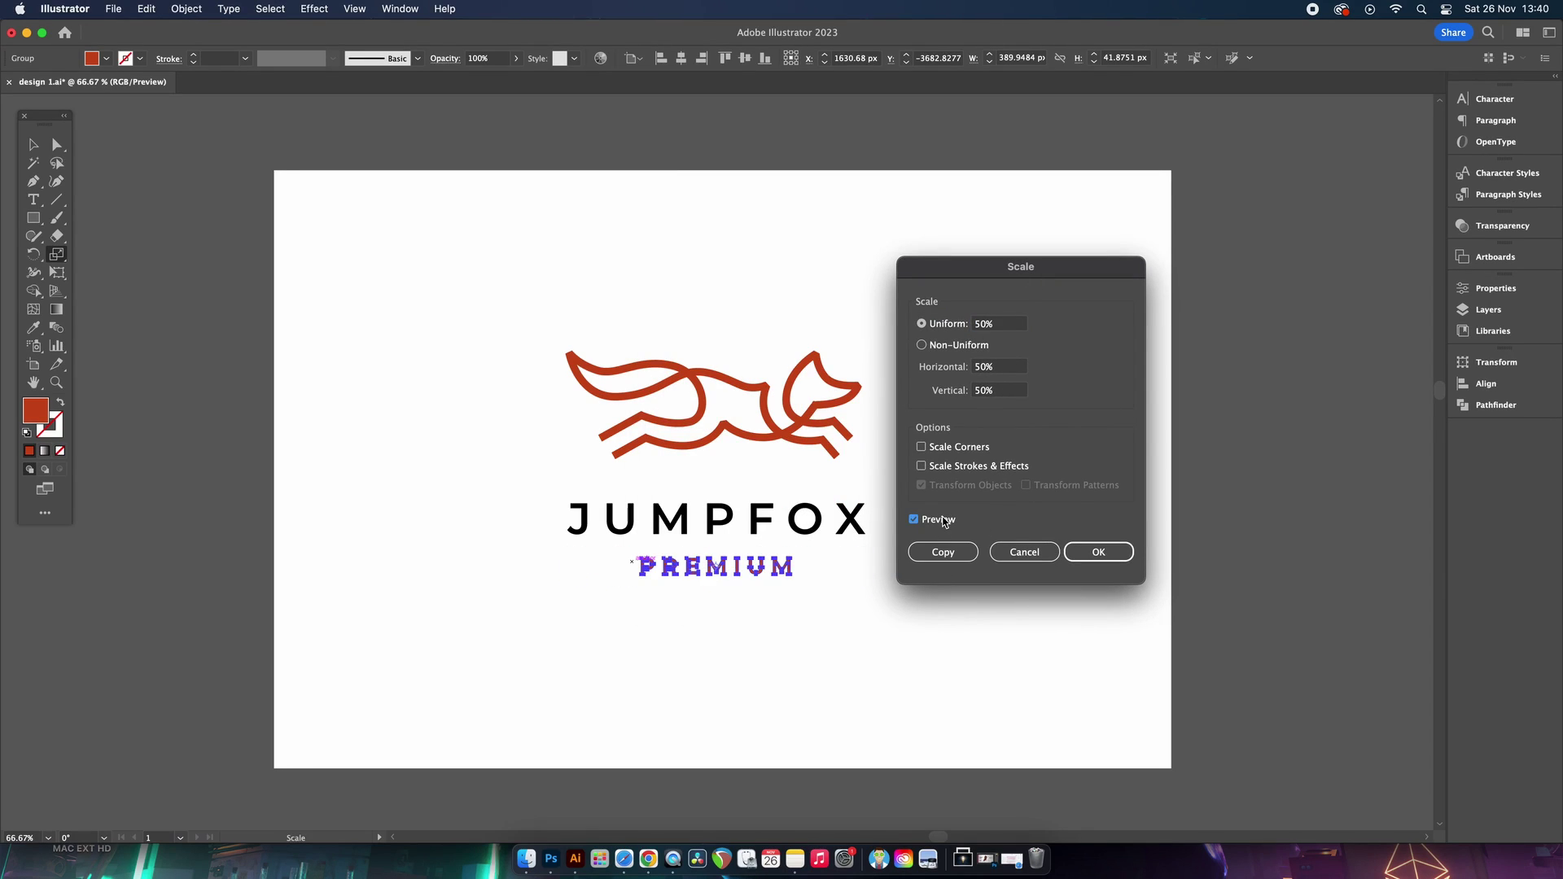
left_click(1098, 552)
Step: Move the fox drawing slightly down and scale it to 75%
key("v")
left_click_drag(658, 361, 658, 382)
left_click(57, 254)
key("Return")
type("75")
left_click(1109, 552)
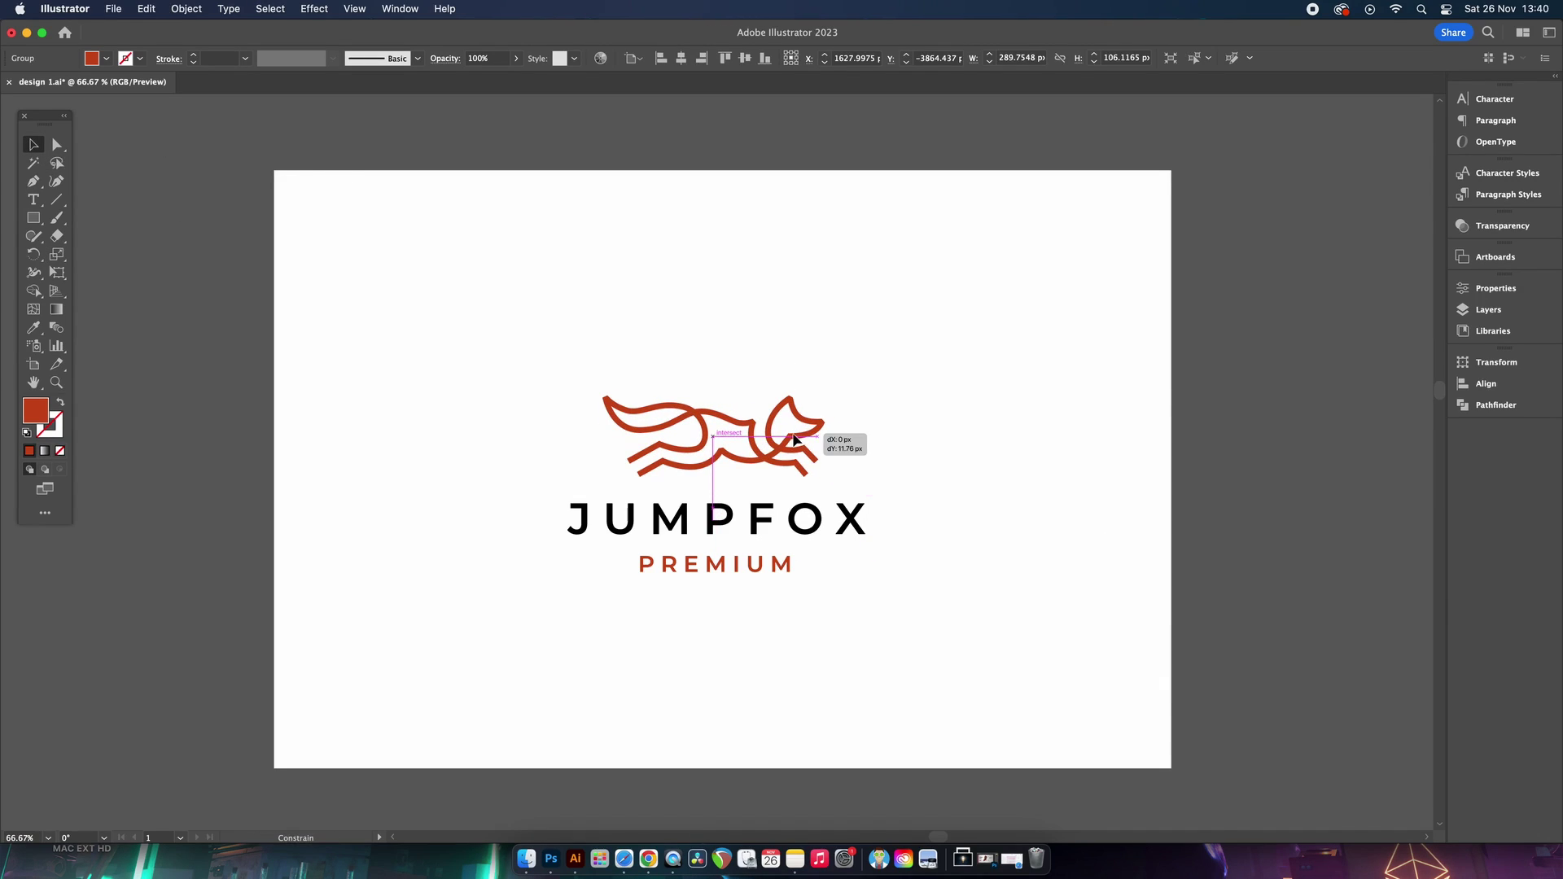
Step: Move the fox straight down by about 12 px, closer to the JUMPFOX wordmark, and leave it deselected
left_click_drag(795, 440, 795, 441)
left_click(1018, 446)
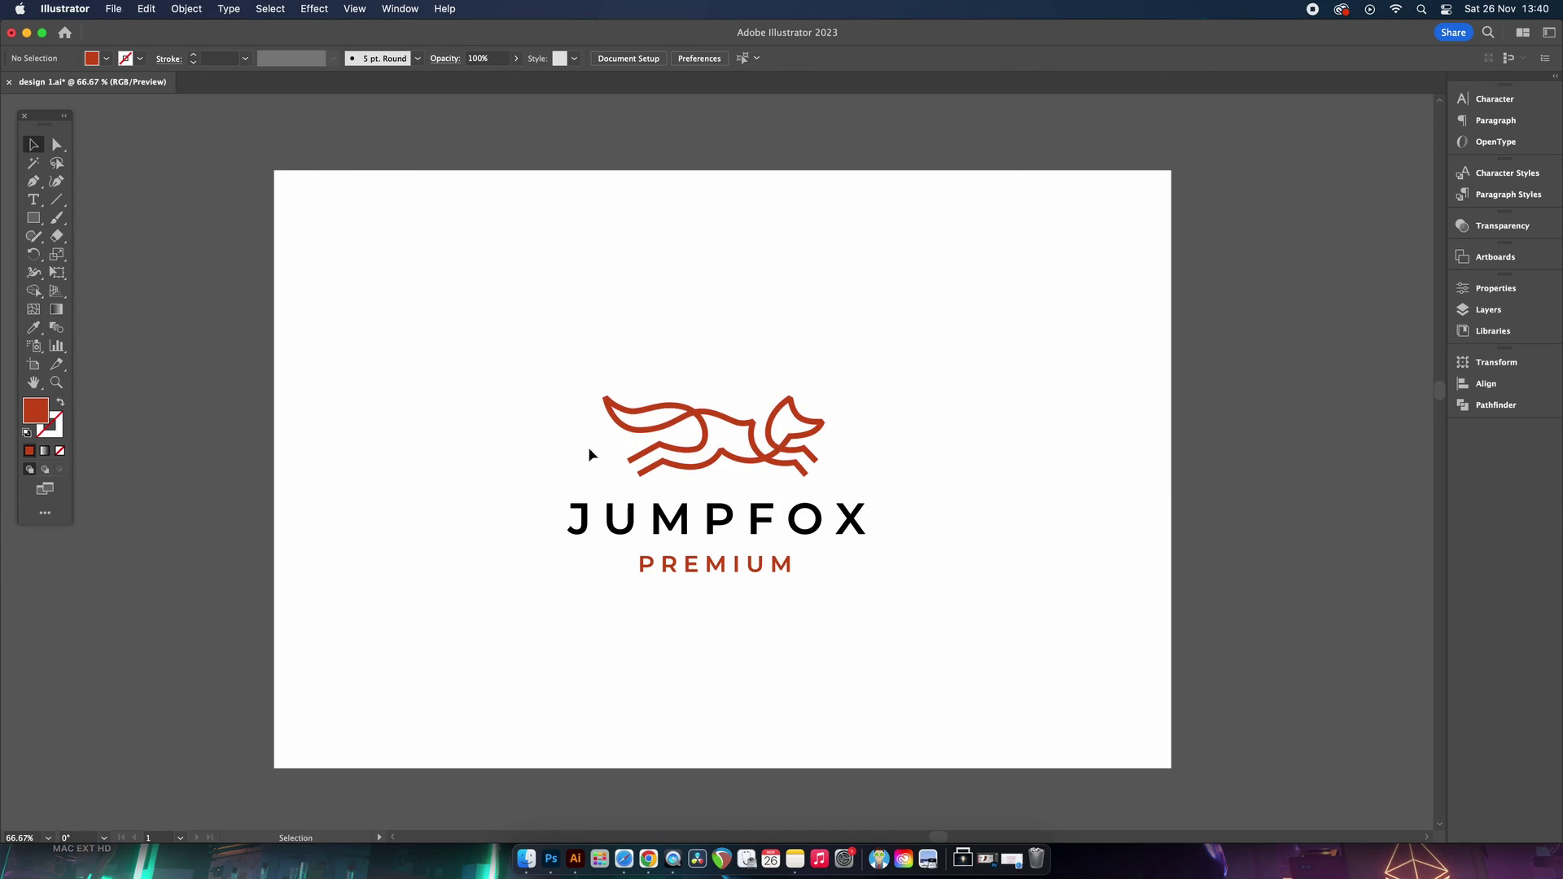
left_click(790, 462)
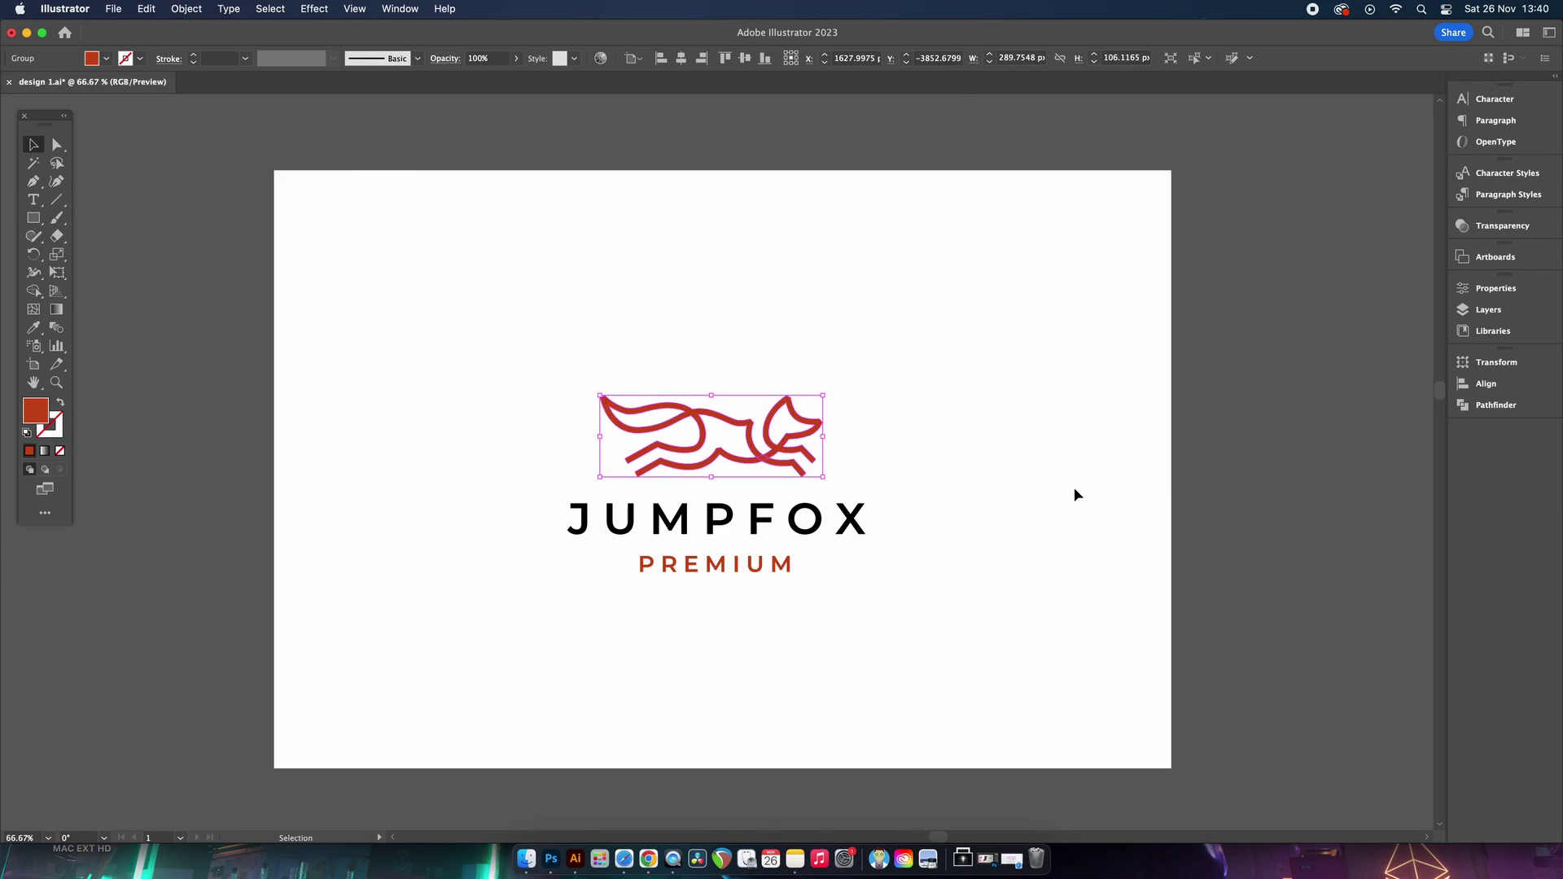
left_click(1077, 495)
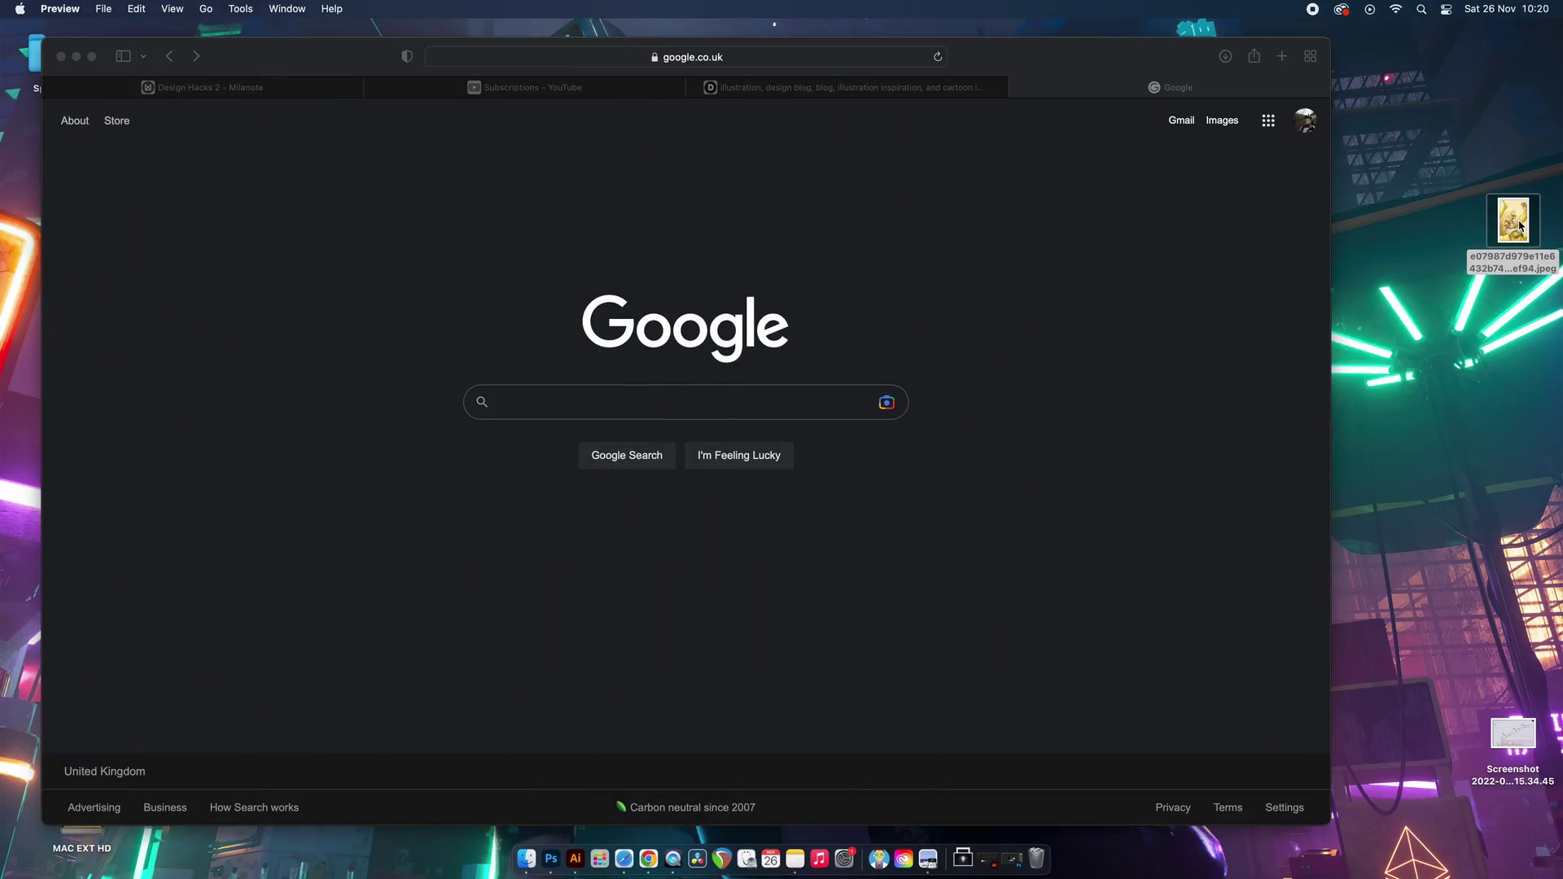
Step: View the banana character JPEG from the desktop in Preview, and run a Google Images reverse search on it in Safari
double_click(1520, 225)
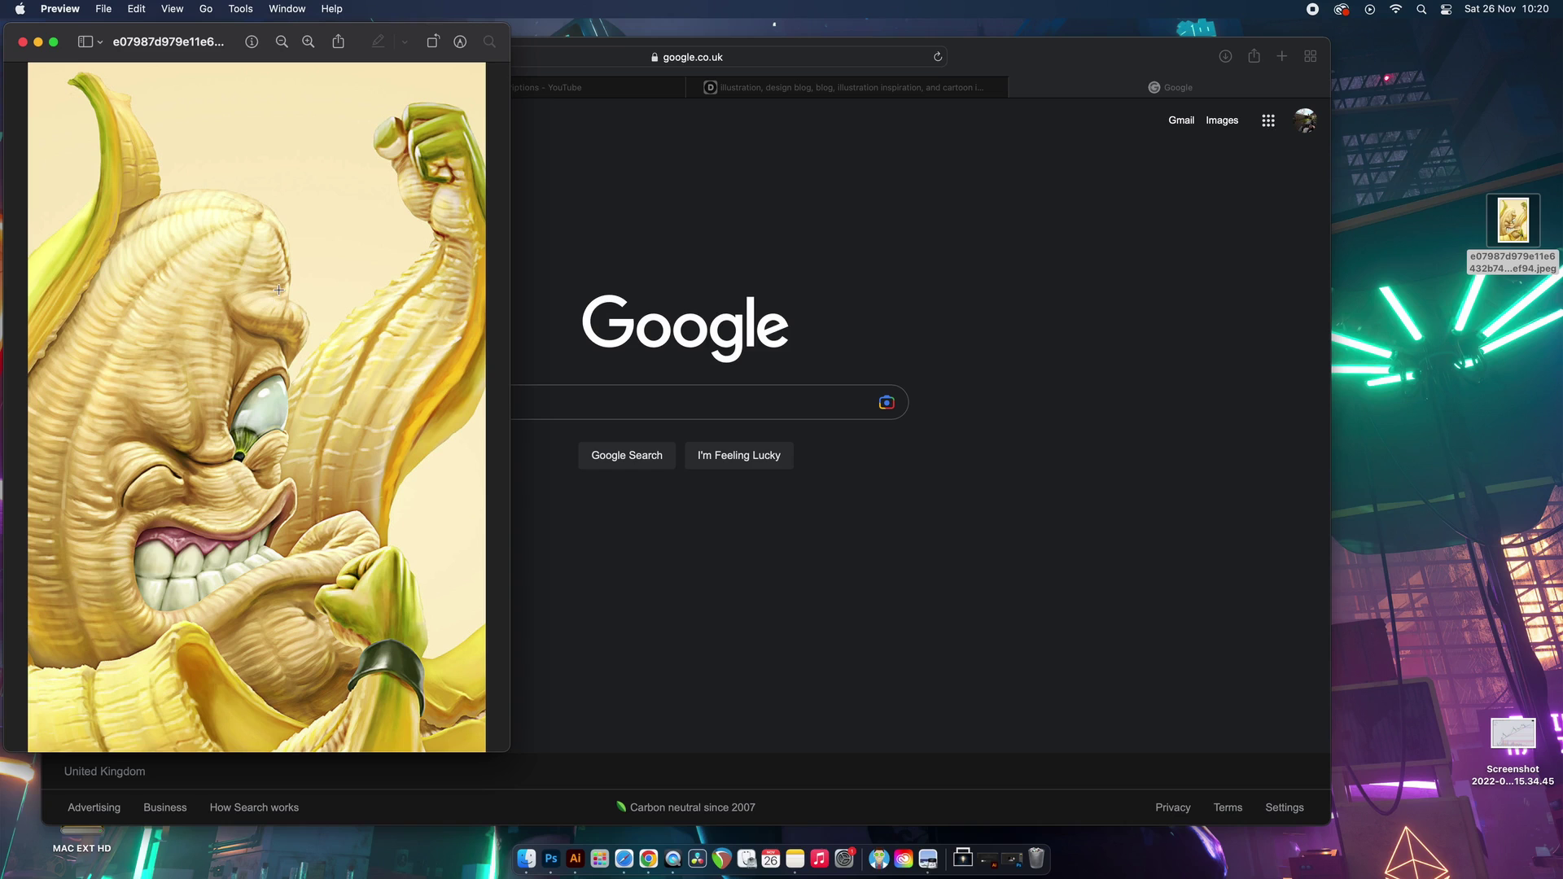
left_click(22, 43)
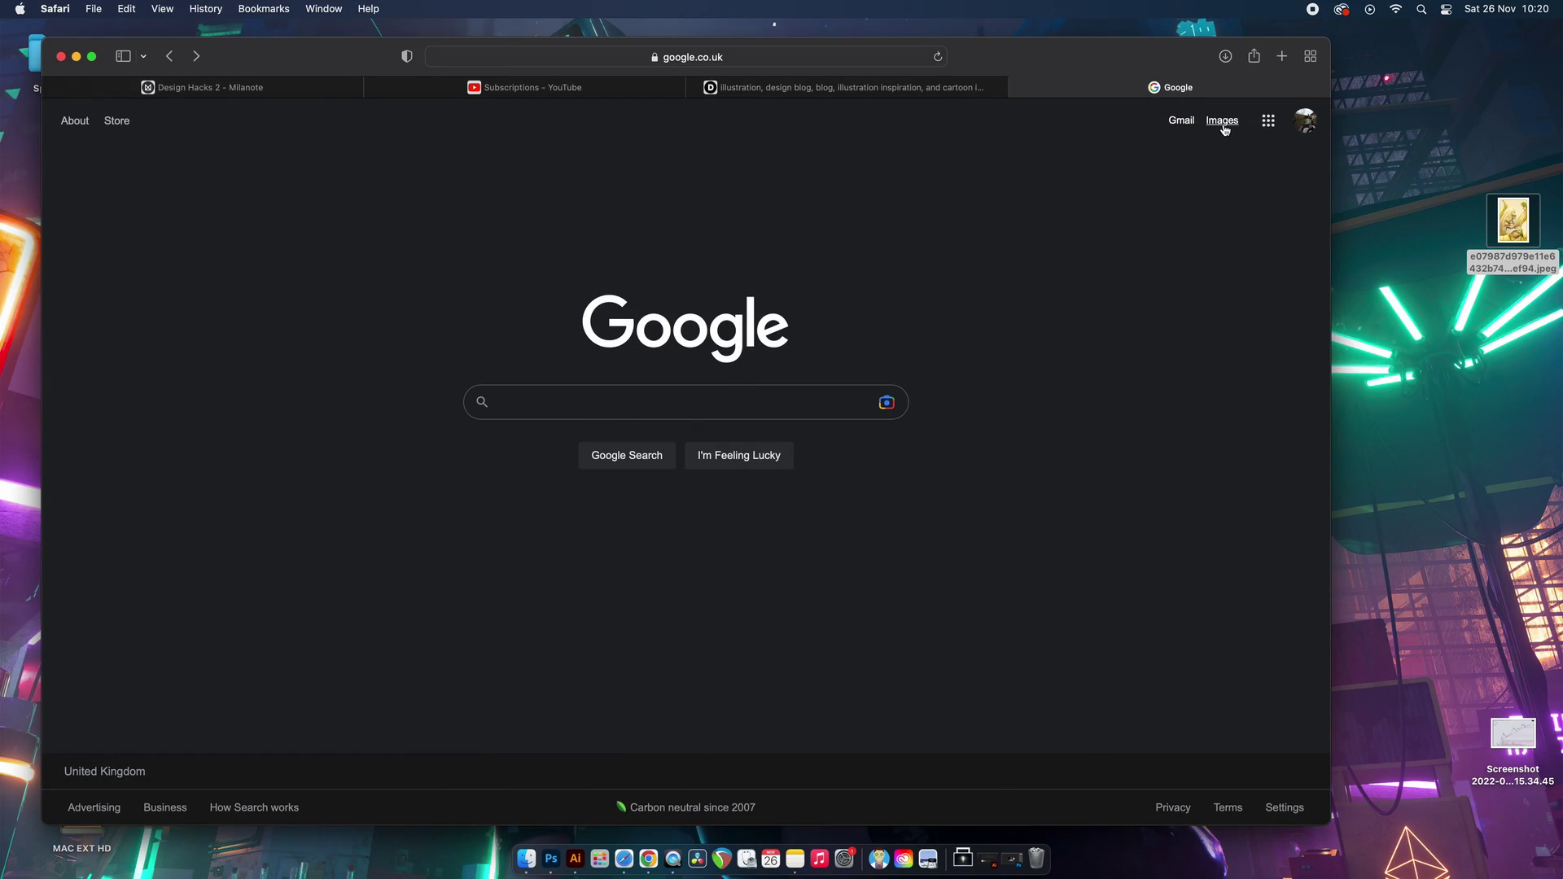
left_click(1223, 122)
left_click_drag(1516, 225, 824, 555)
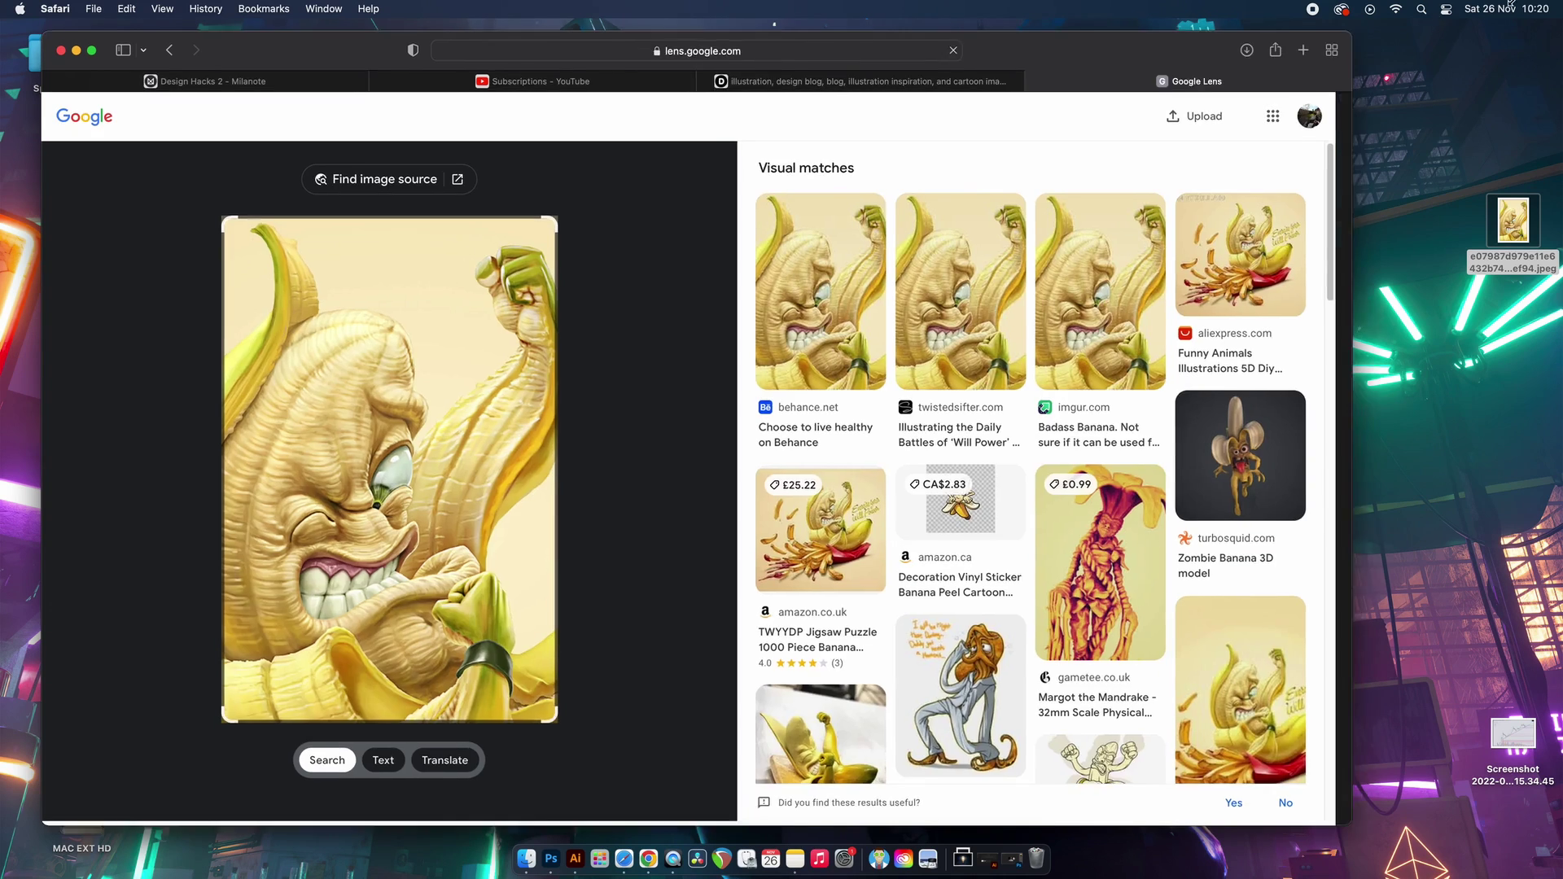
Step: Enlarge the browser window and open the Pinterest Bananamorph match from the Google Lens results
double_click(1306, 54)
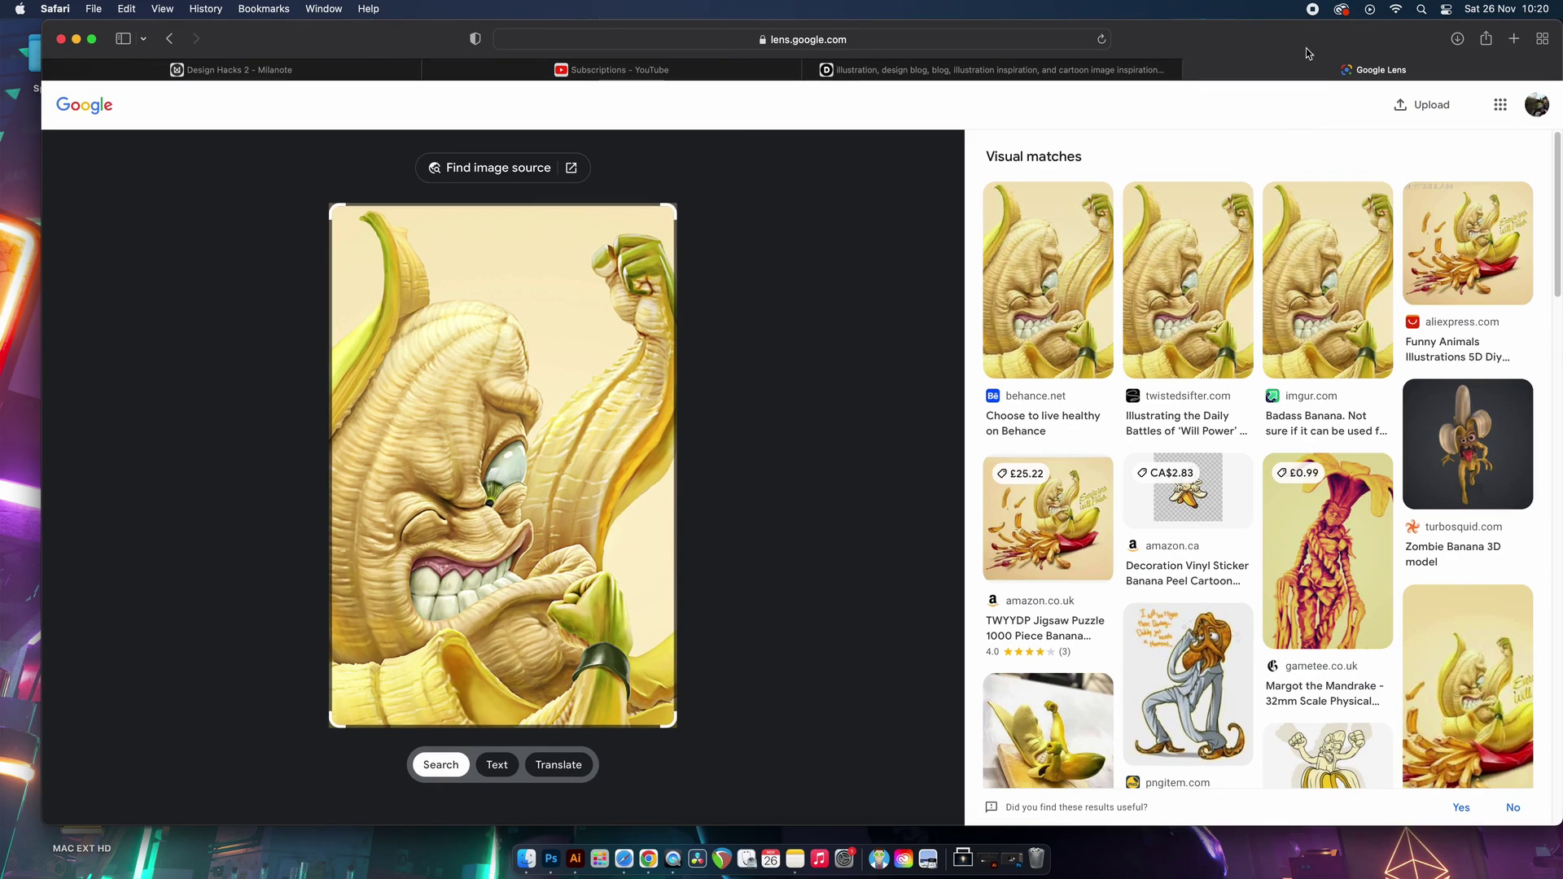
double_click(39, 25)
scroll(1303, 468, "down", 3)
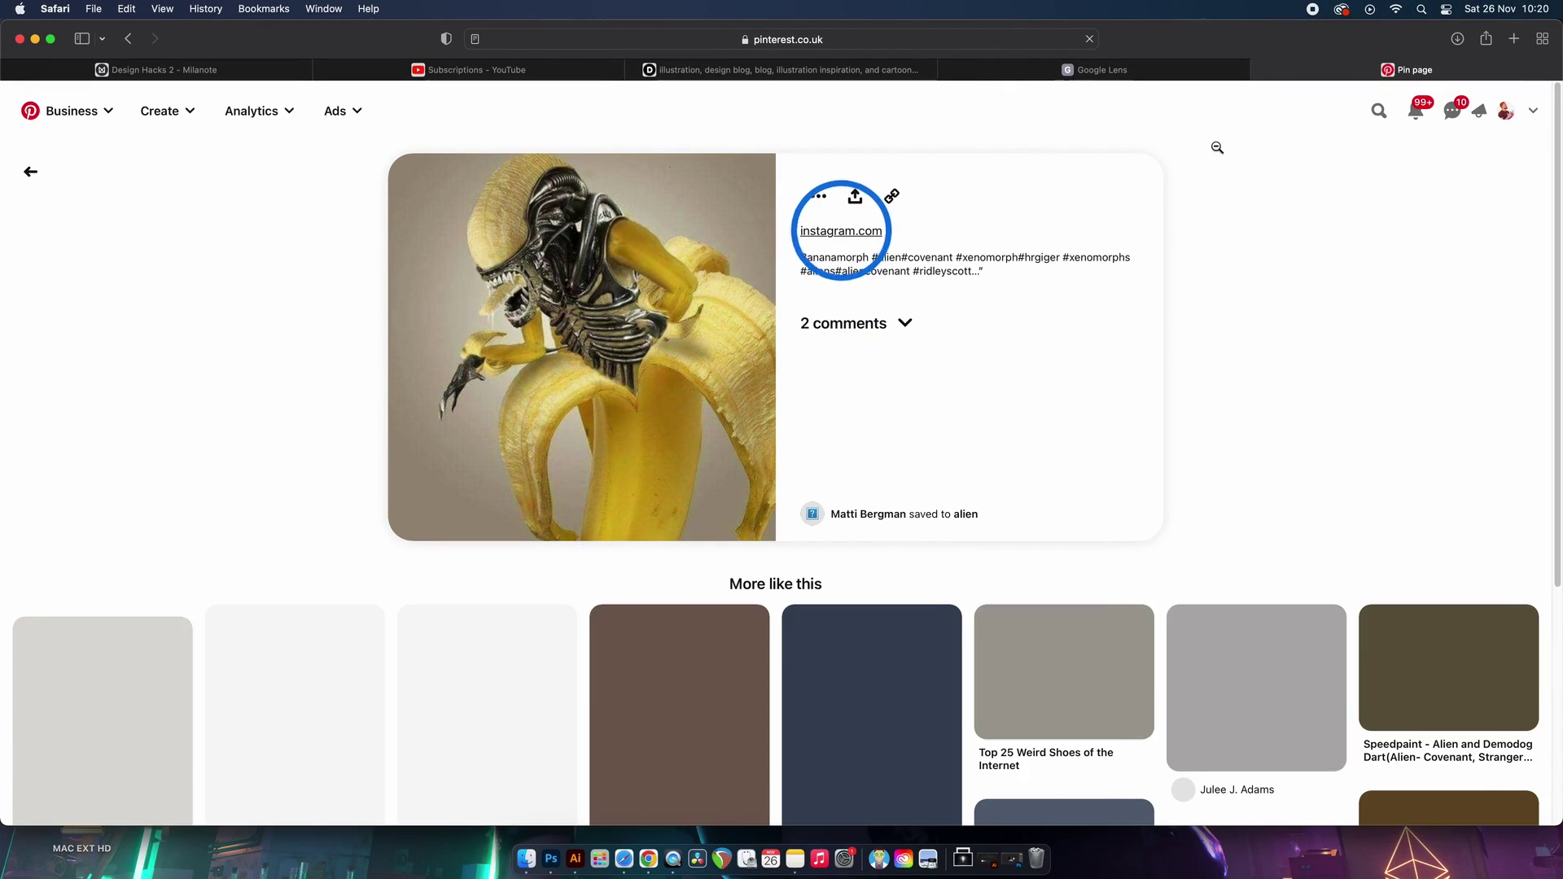
Step: Return to the Google Lens results and look through more visual matches for related banana character artwork
mouse_move(1211, 74)
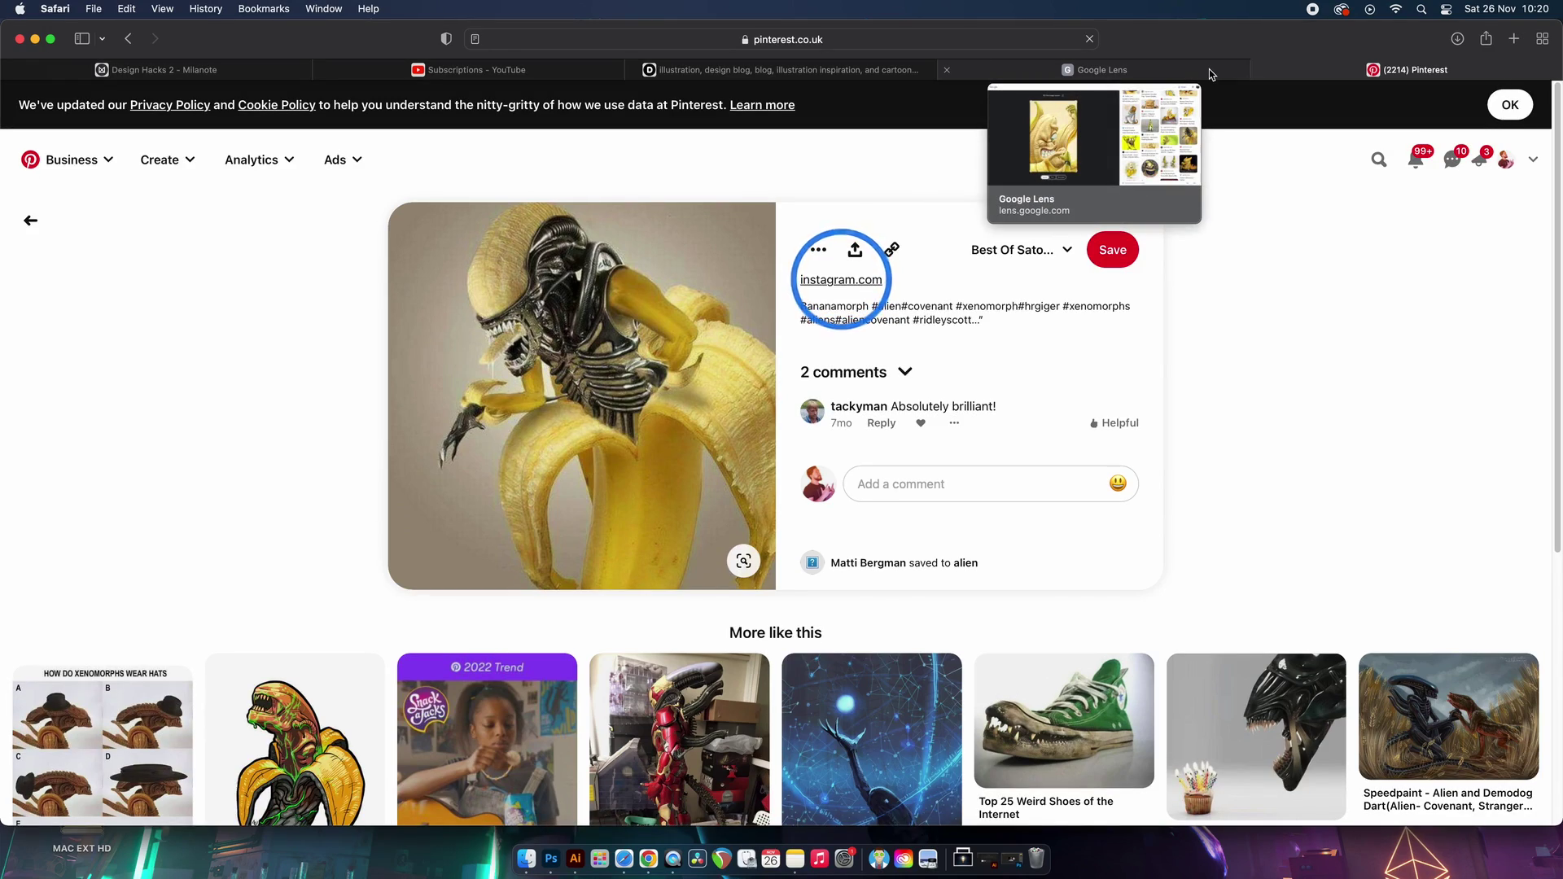
left_click(1210, 71)
scroll(1461, 366, "down", 5)
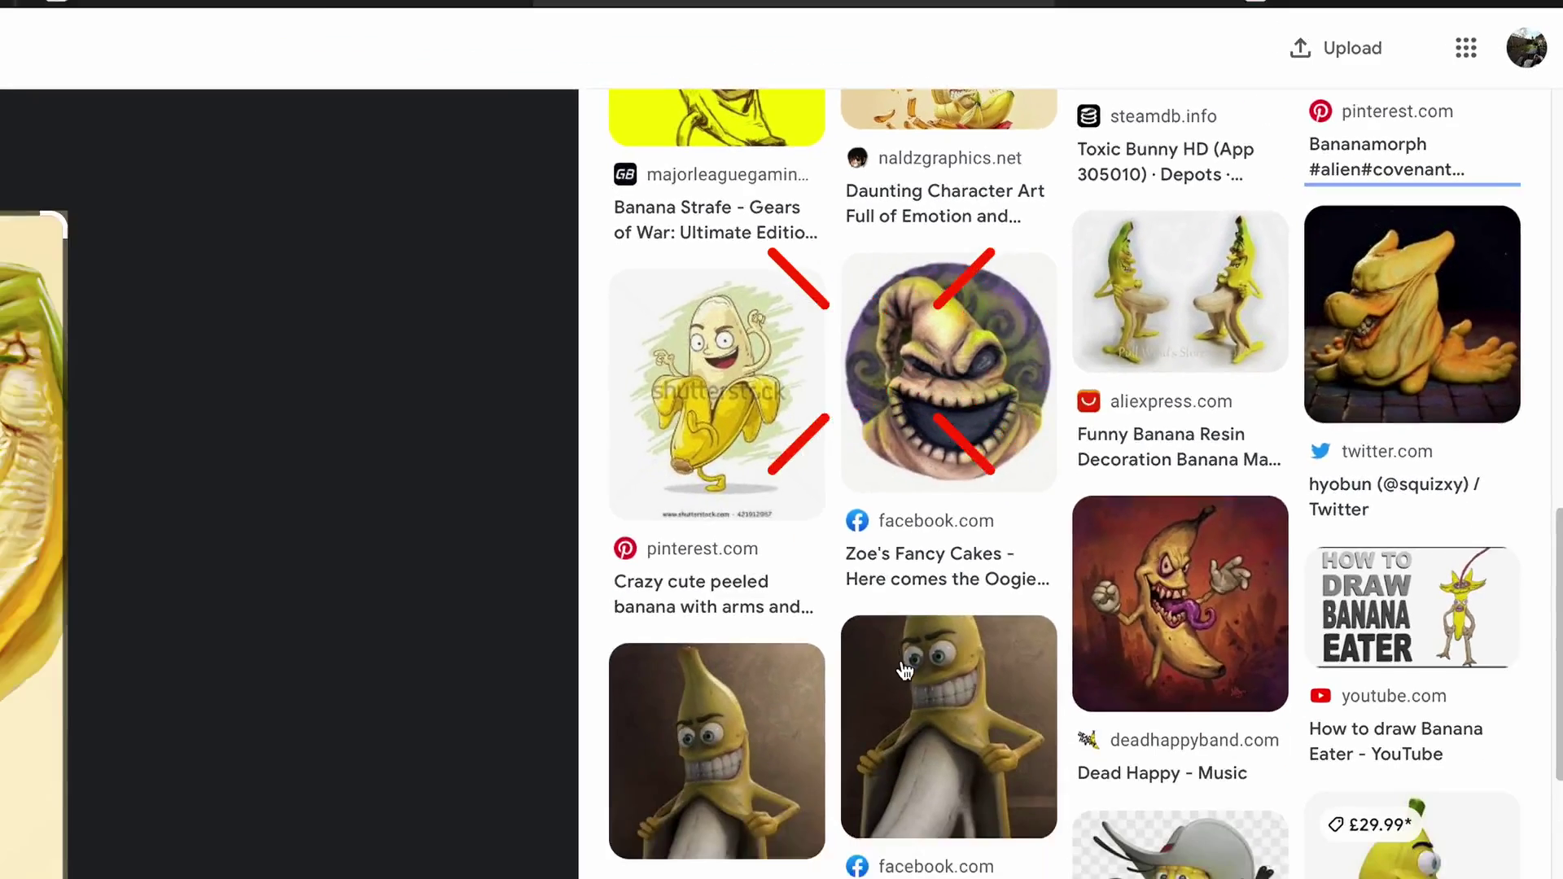
scroll(1387, 541, "down", 5)
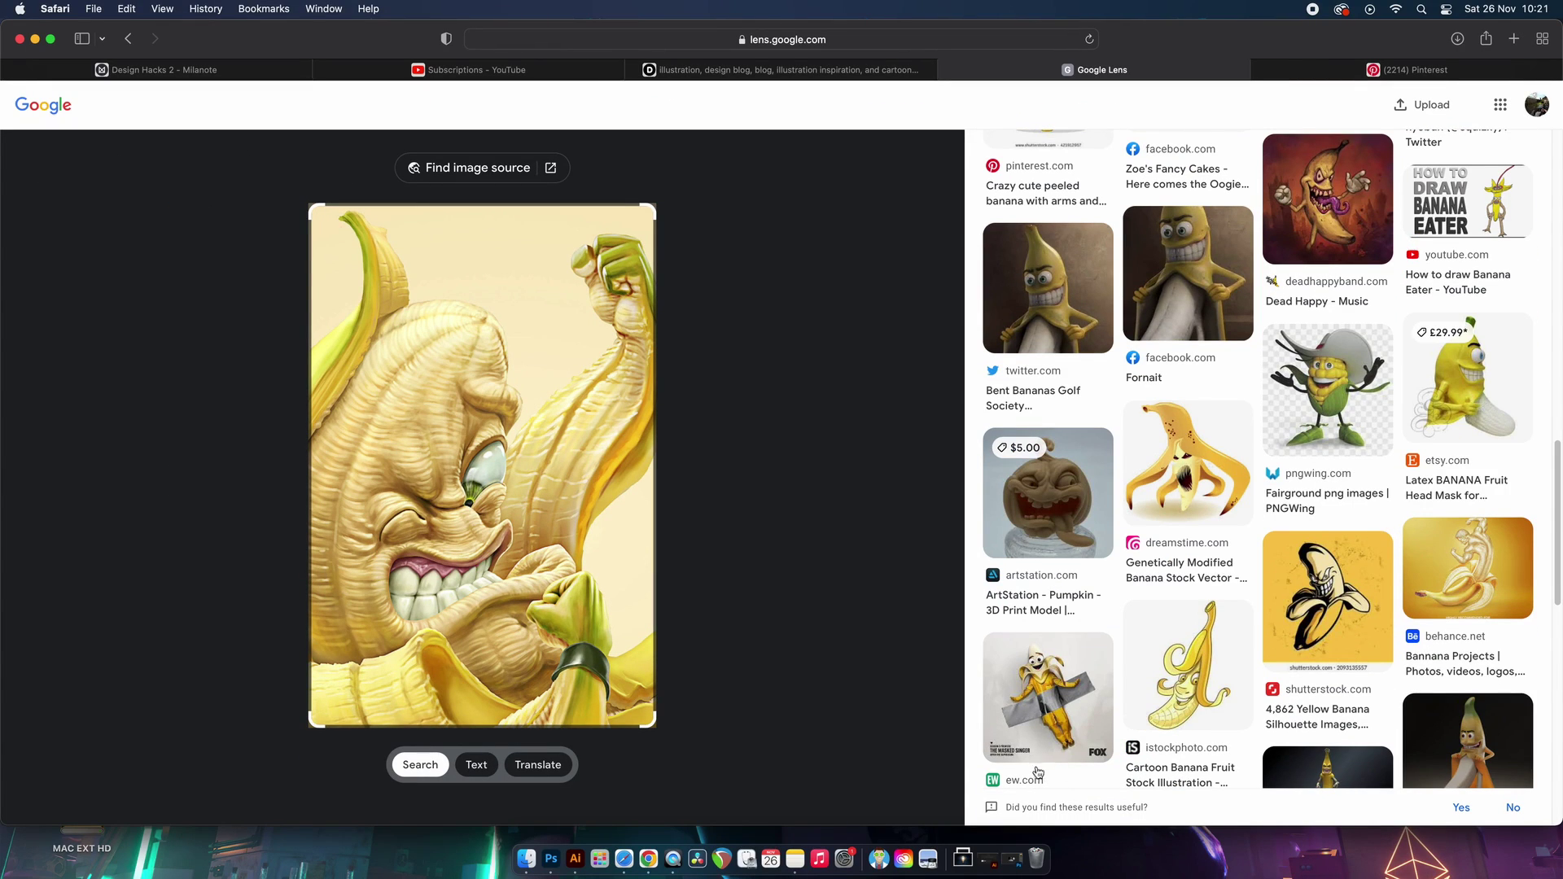
scroll(1180, 562, "down", 4)
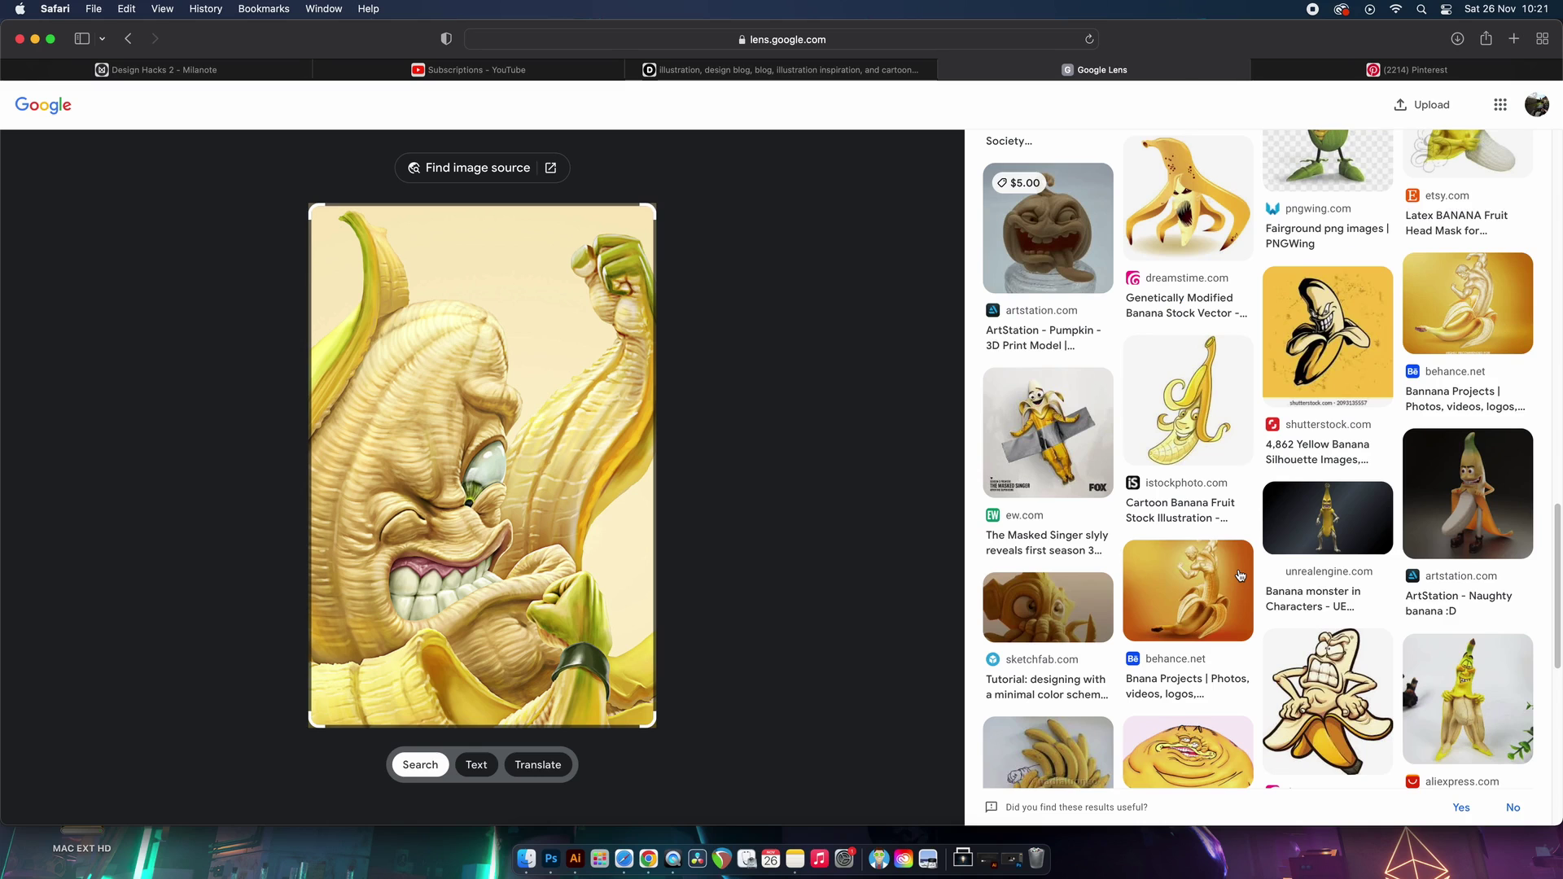